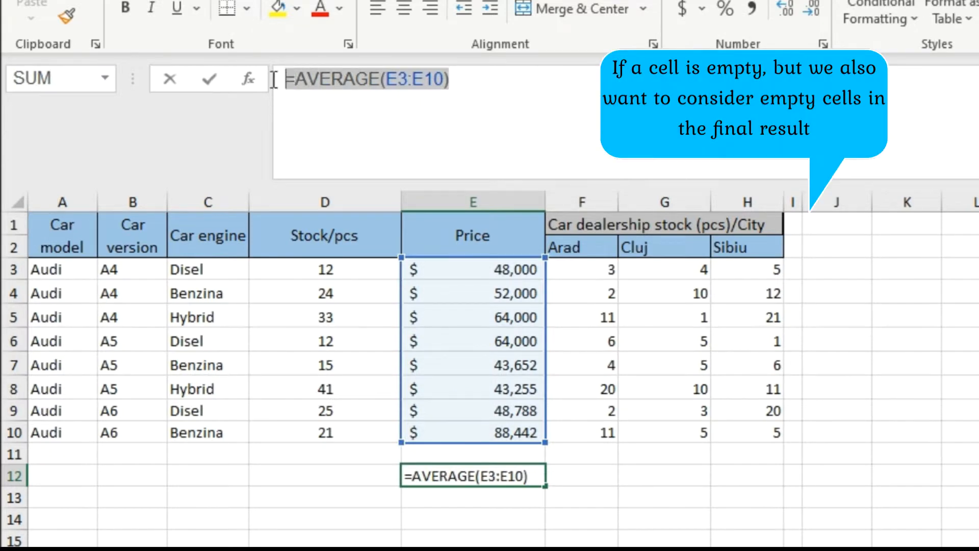
- Copy the formula =AVERAGE(E3:E10) from E12 into cell E14
{"action": "key", "text": "ctrl+Return"}
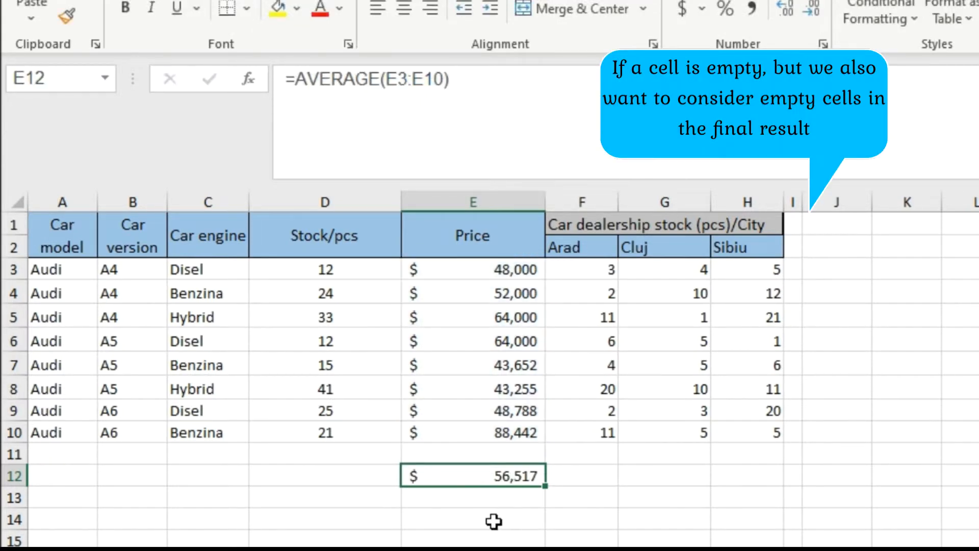
{"action": "left_click", "coordinate": [494, 521]}
{"action": "type", "text": "=AVERAGE(E3:E10)"}
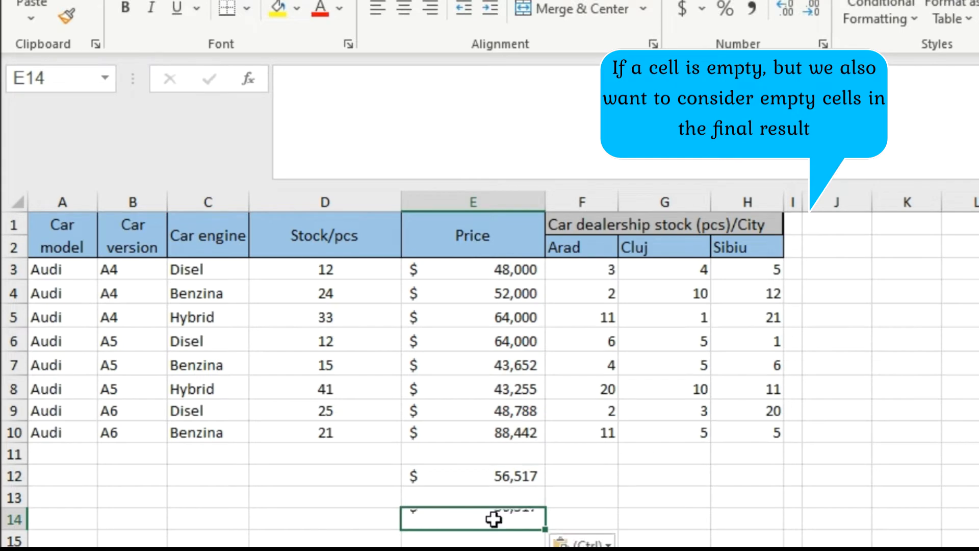
{"action": "left_click", "coordinate": [651, 490]}
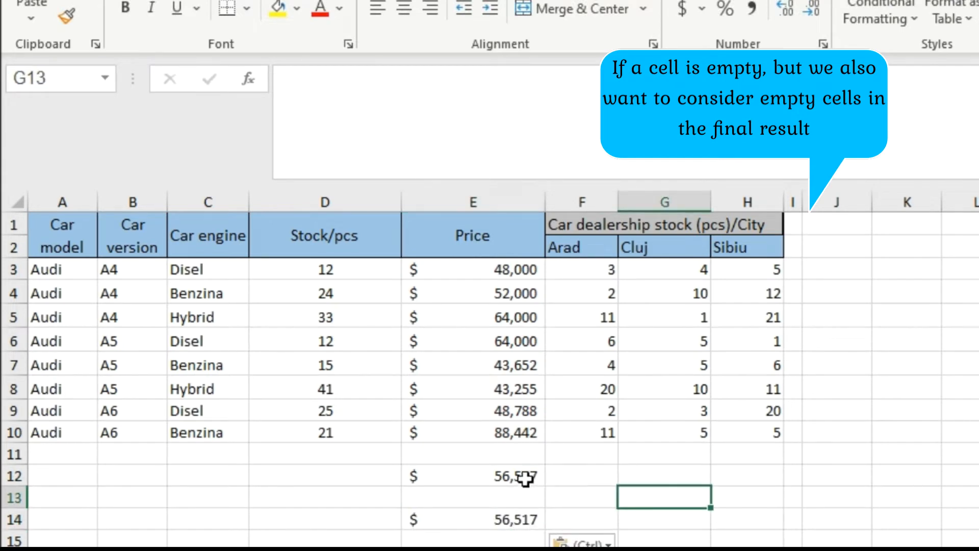
- Clear the price of the Audi A4 Hybrid in cell E5
{"action": "left_click", "coordinate": [525, 318]}
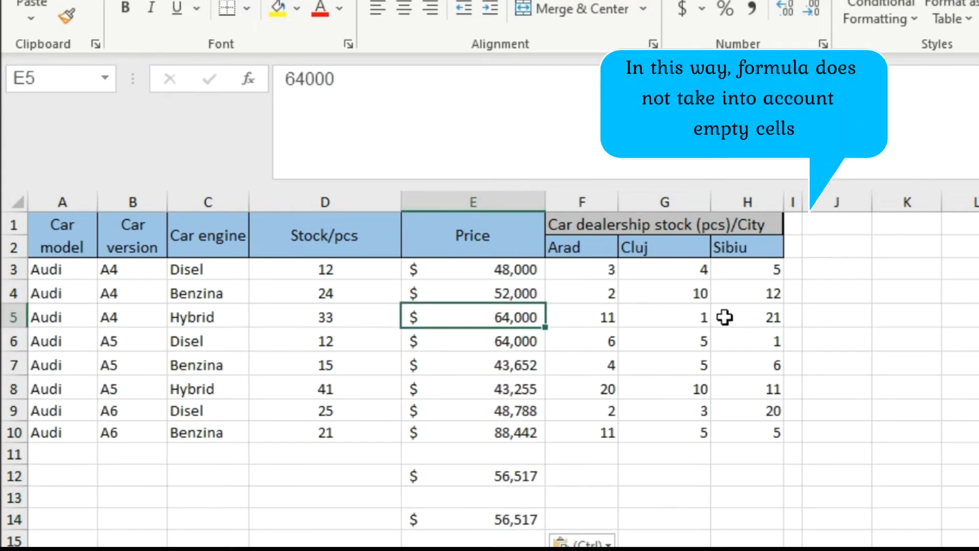
{"action": "key", "text": "F2"}
{"action": "key", "text": "BackSpace"}
{"action": "key", "text": "BackSpace"}
{"action": "key", "text": "BackSpace"}
{"action": "key", "text": "BackSpace"}
{"action": "key", "text": "BackSpace"}
{"action": "left_click", "coordinate": [731, 503]}
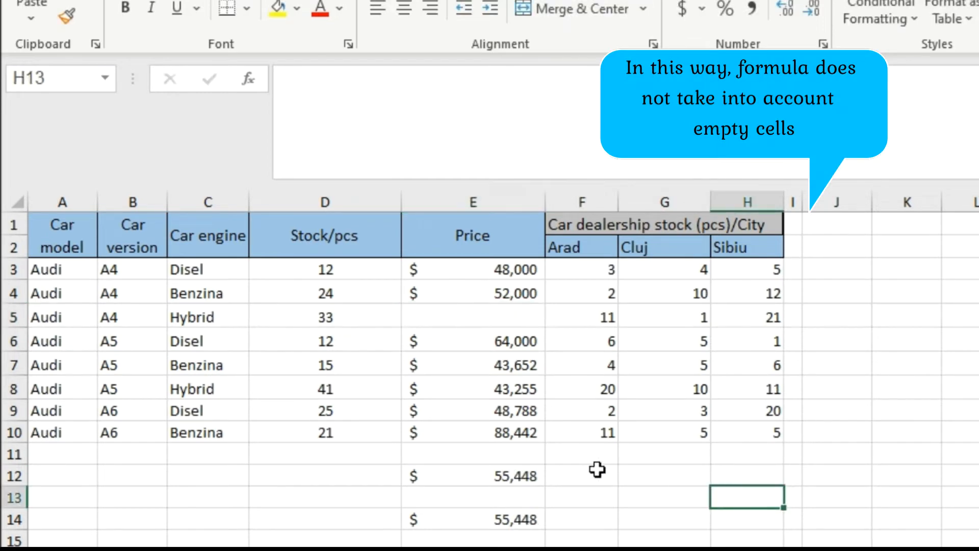
- Change the average formula in E12 to =AVERAGE(0+(E3:E10)) so that empty cells are counted
{"action": "left_click", "coordinate": [529, 478]}
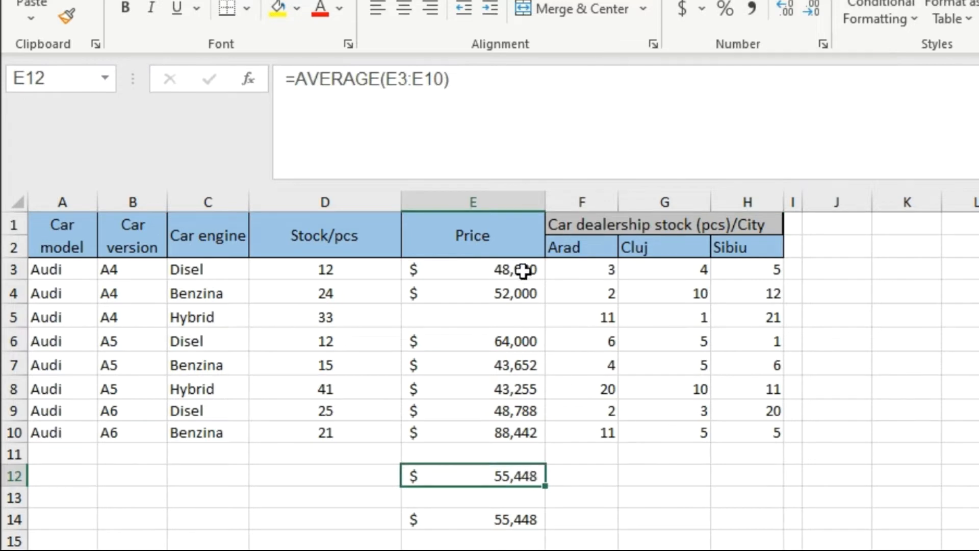
{"action": "left_click", "coordinate": [520, 315]}
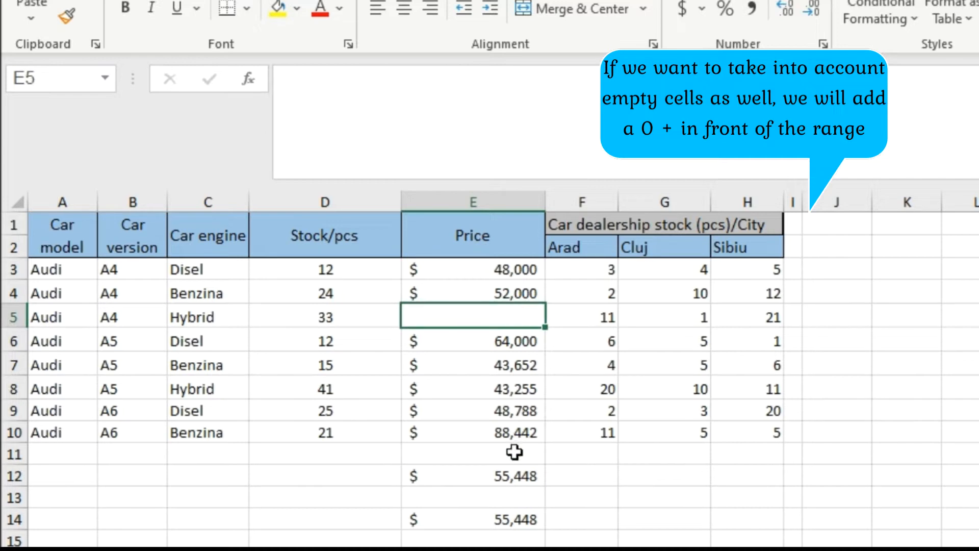
{"action": "left_click", "coordinate": [514, 472]}
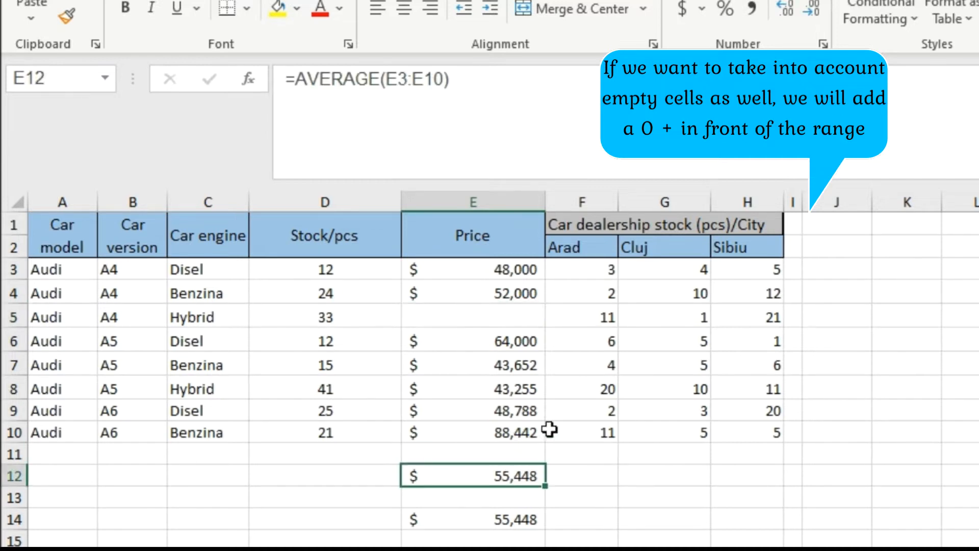
{"action": "left_click", "coordinate": [386, 82]}
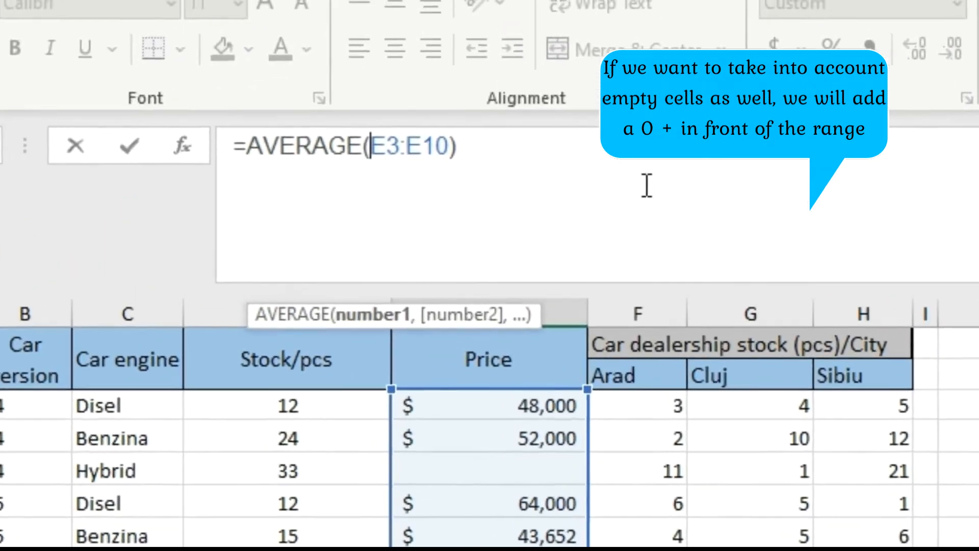
{"action": "type", "text": "0+"}
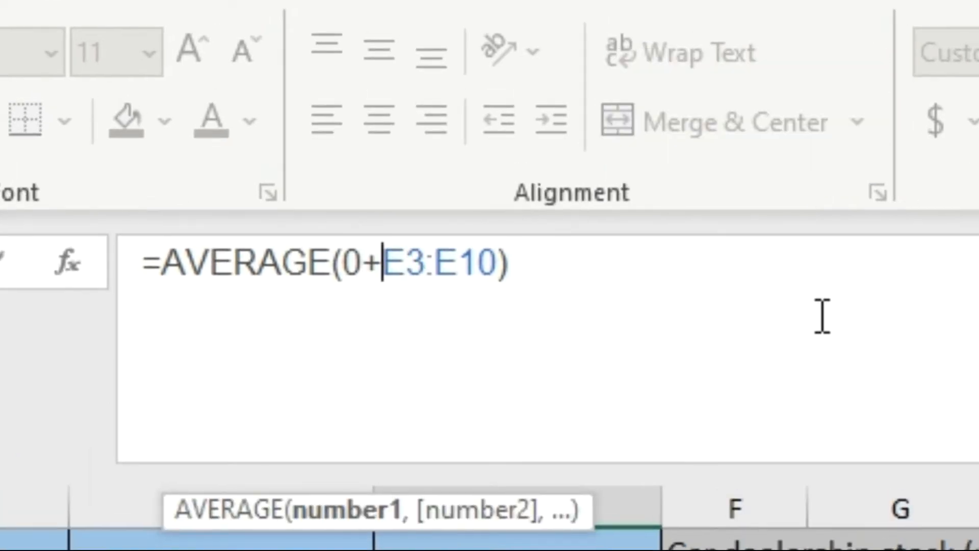
{"action": "type", "text": "("}
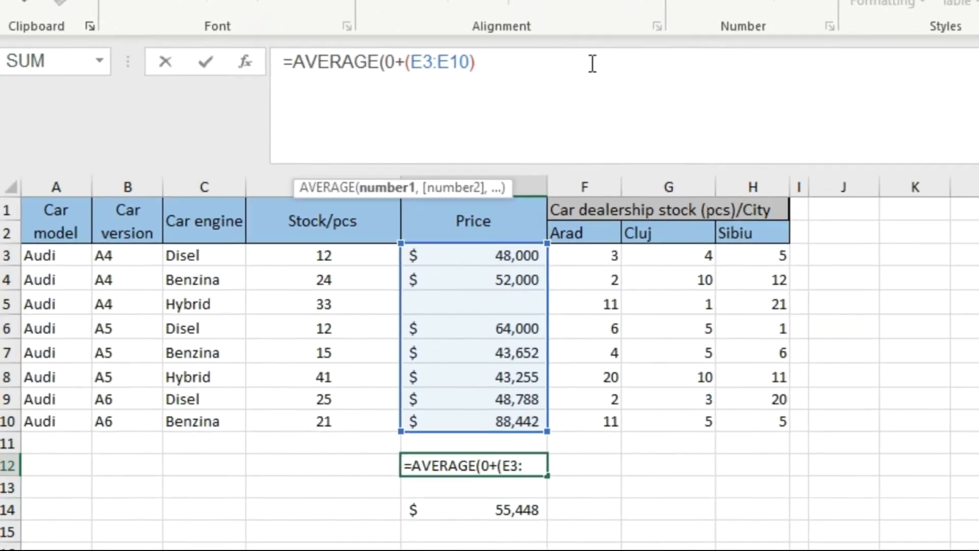
{"action": "left_click", "coordinate": [634, 114]}
{"action": "type", "text": ")"}
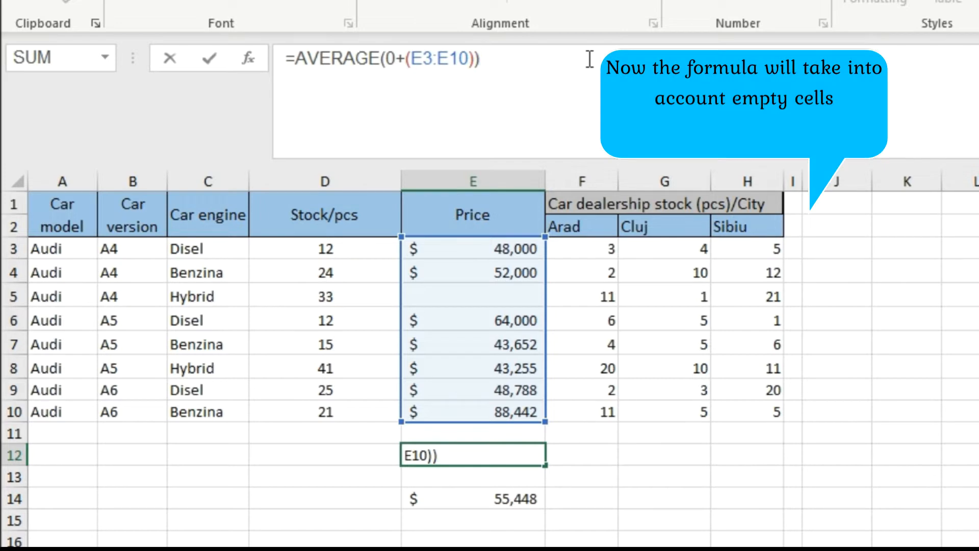
{"action": "key", "text": "Return"}
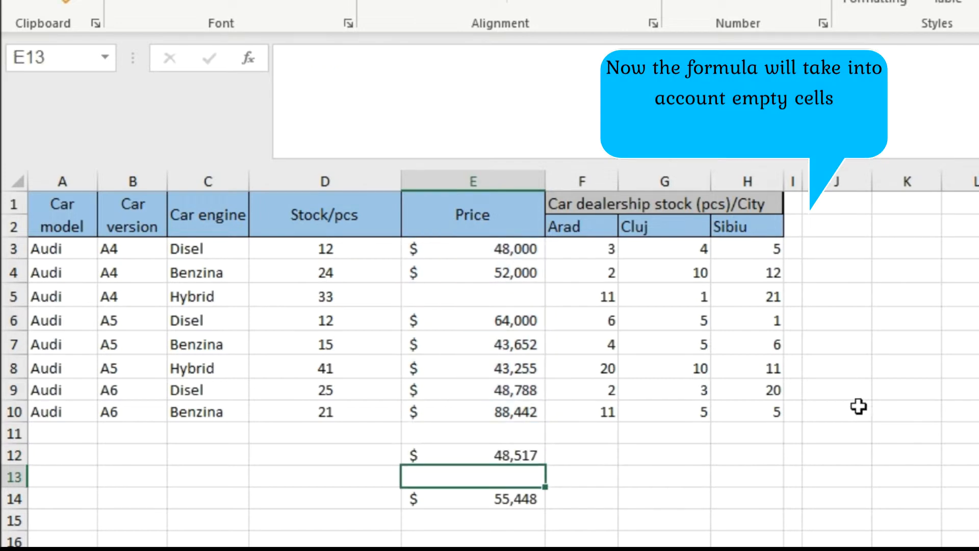
{"action": "left_click", "coordinate": [535, 454]}
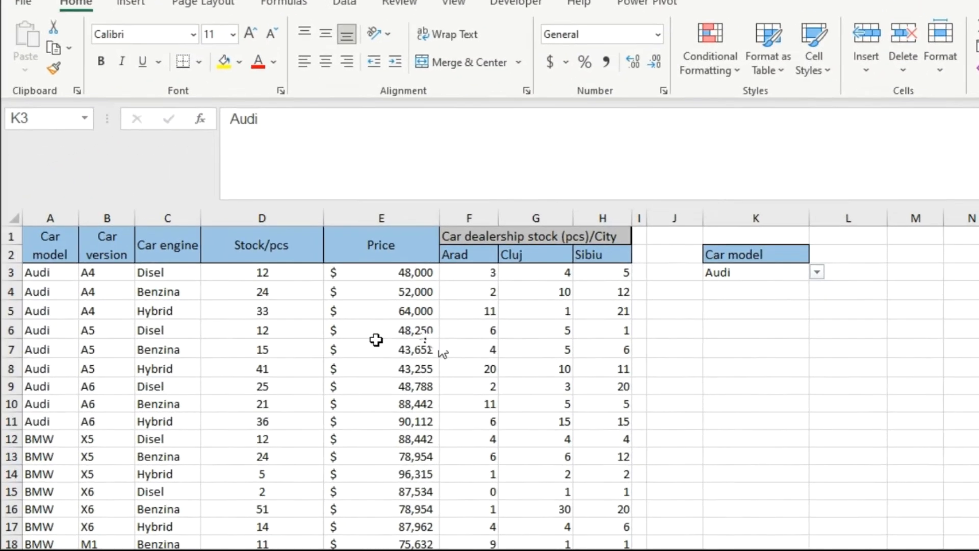
- Switch the car model in K3 to BMW, to Jaguar and back to Audi
{"action": "scroll", "coordinate": [331, 330], "scroll_direction": "down", "scroll_amount": 1}
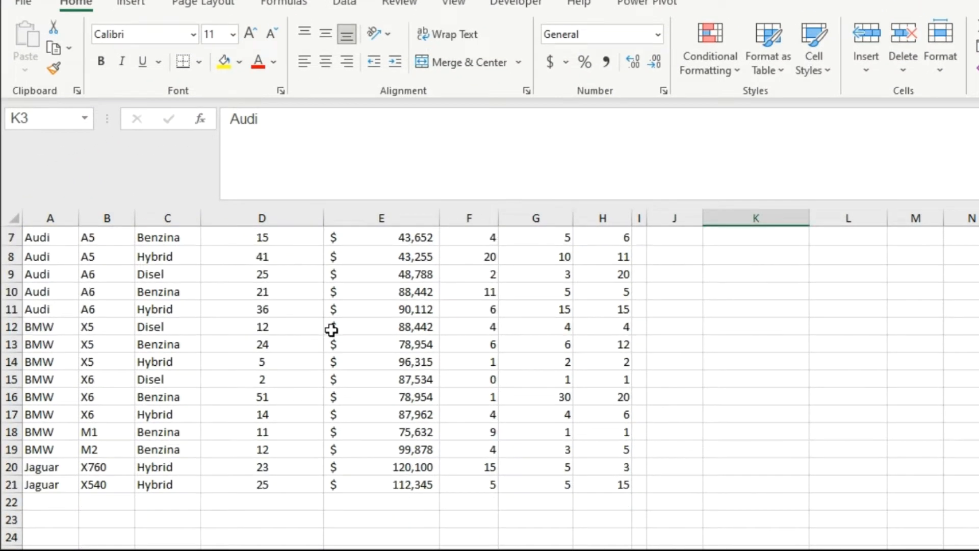
{"action": "scroll", "coordinate": [332, 330], "scroll_direction": "up", "scroll_amount": 2}
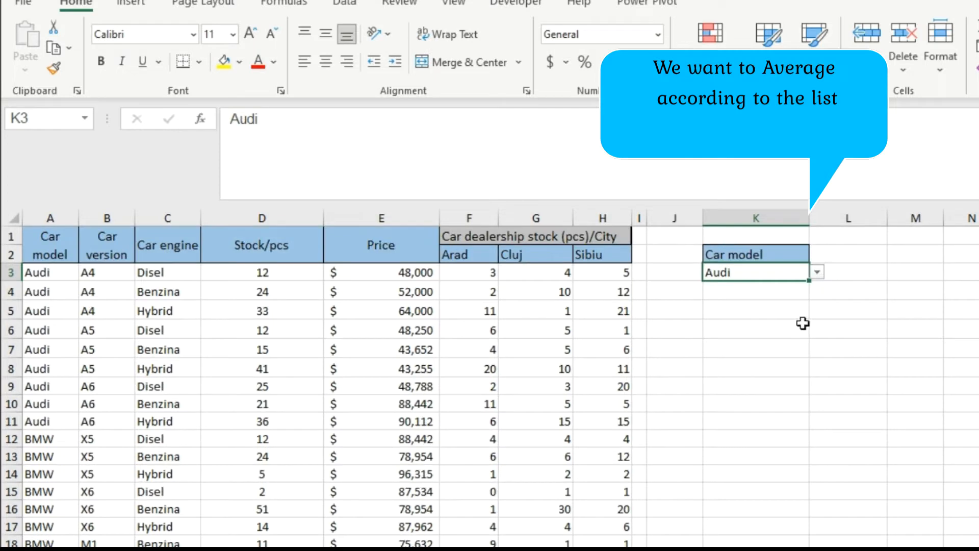
{"action": "left_click", "coordinate": [817, 272]}
{"action": "left_click", "coordinate": [814, 299]}
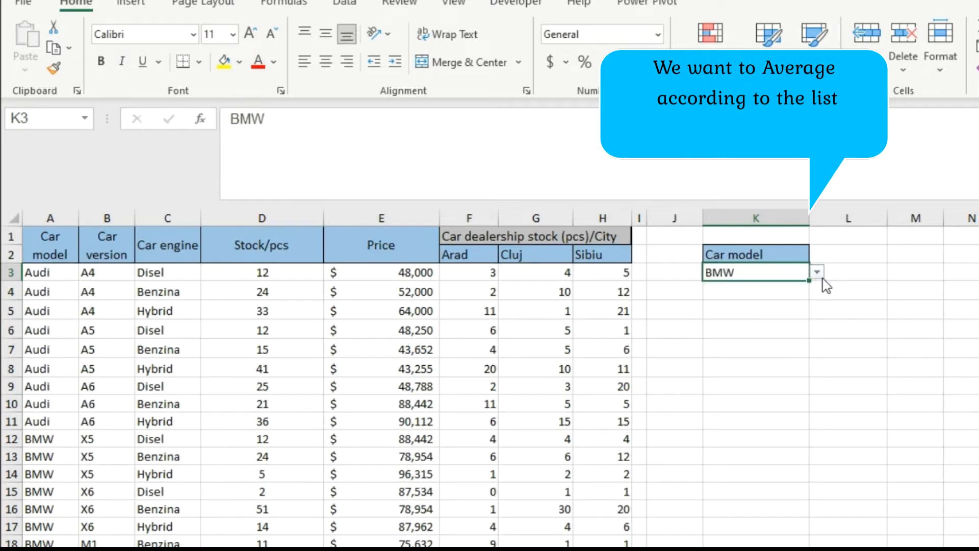
{"action": "left_click", "coordinate": [818, 273]}
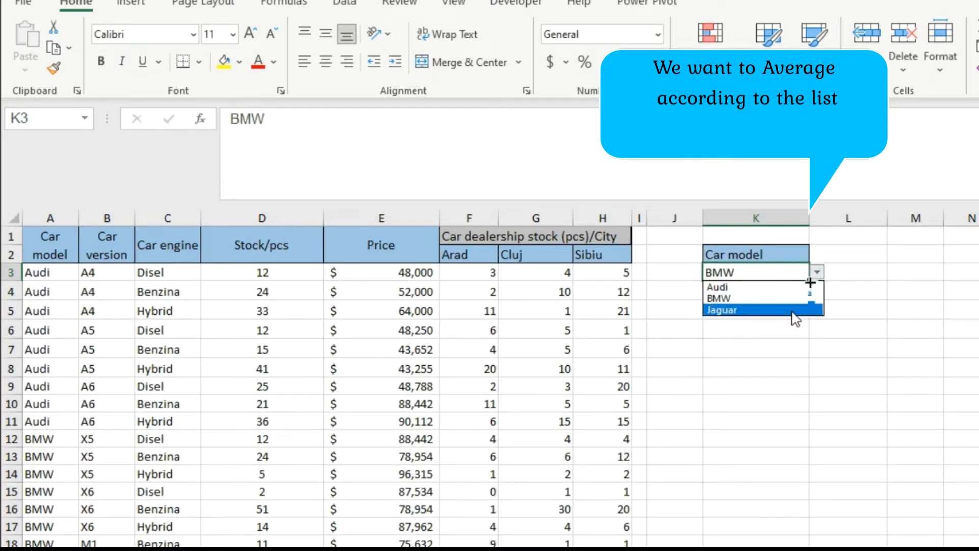
{"action": "left_click", "coordinate": [794, 313]}
{"action": "left_click", "coordinate": [817, 274]}
{"action": "left_click", "coordinate": [810, 287]}
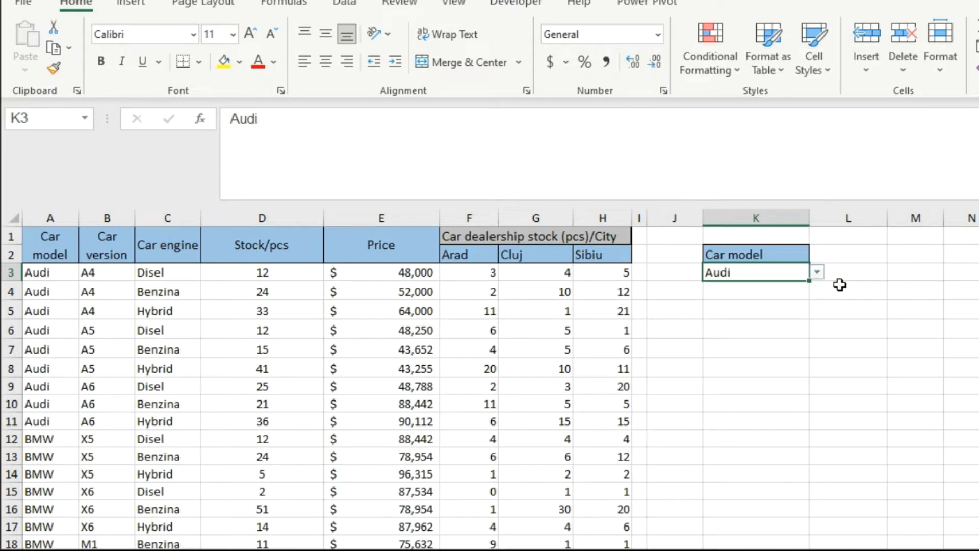
- Start an AVERAGEIF formula in L3 with the car model cells A3:A21 as its range
{"action": "left_click", "coordinate": [866, 276]}
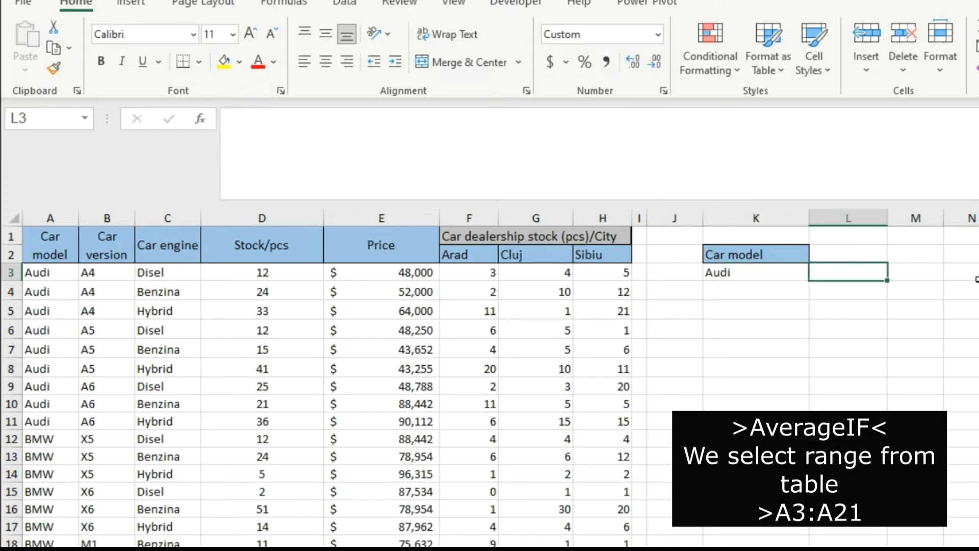
{"action": "type", "text": "=ave"}
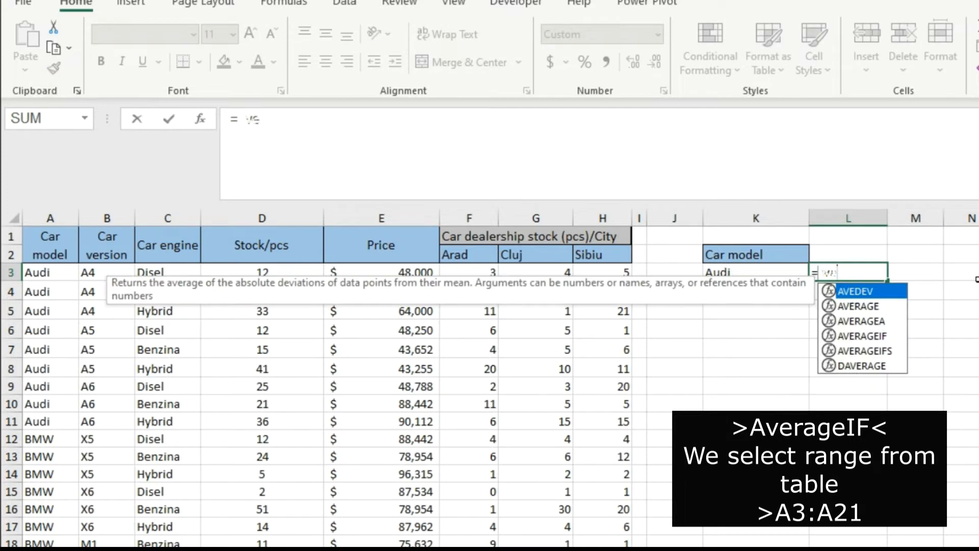
{"action": "type", "text": "r"}
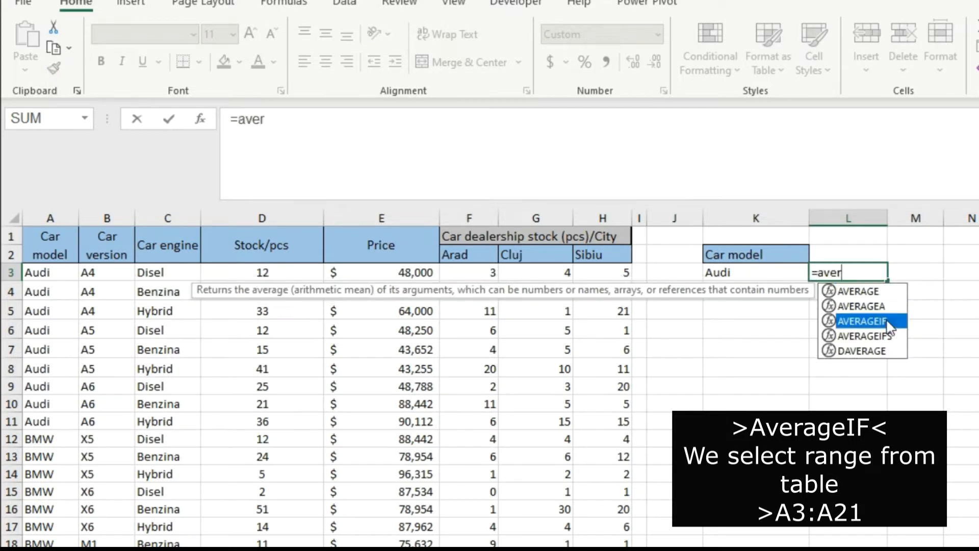
{"action": "double_click", "coordinate": [862, 321]}
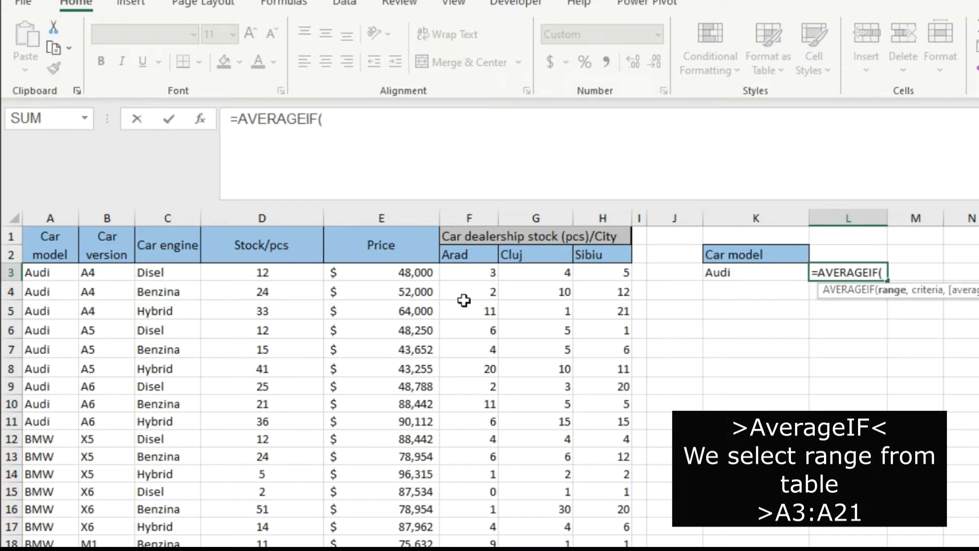
{"action": "left_click", "coordinate": [54, 274]}
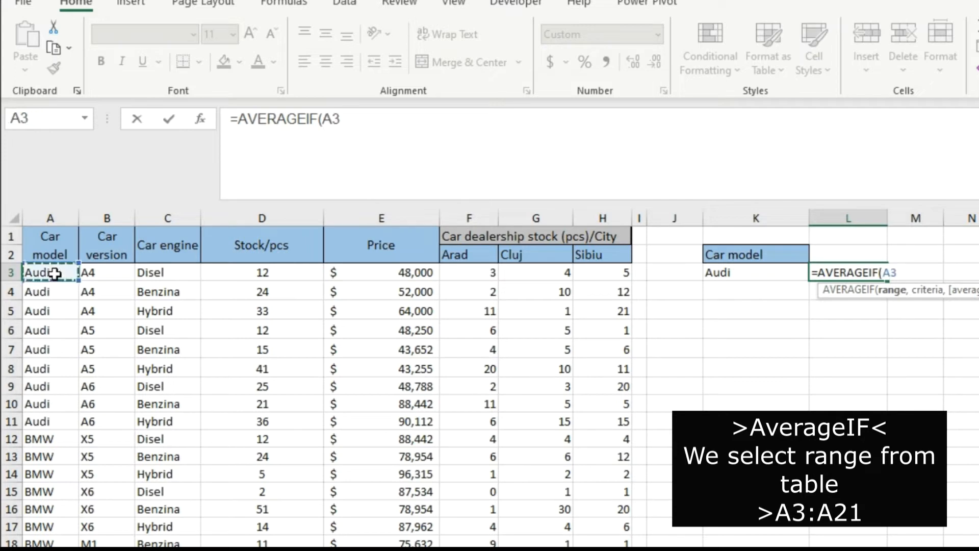
{"action": "key", "text": "ctrl+shift+Down"}
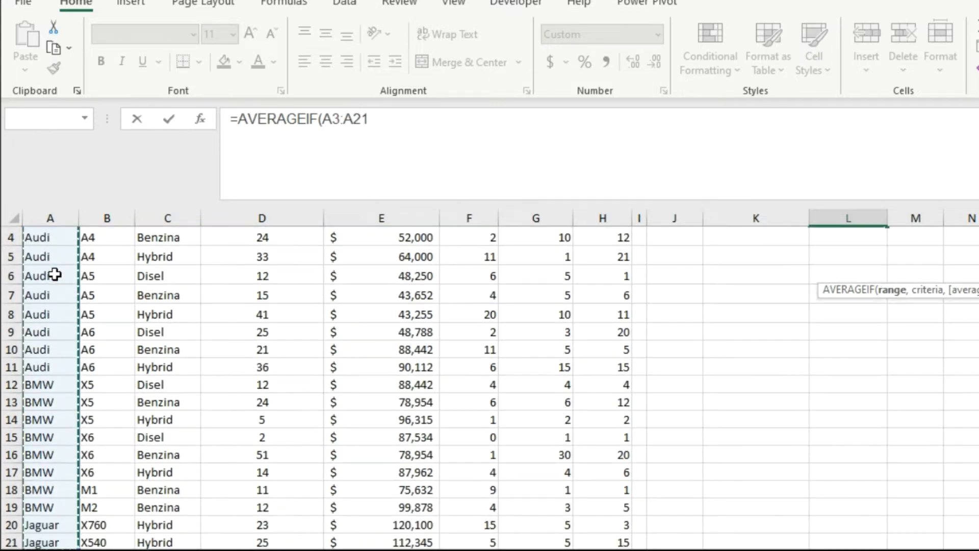
{"action": "left_click", "coordinate": [482, 130]}
{"action": "type", "text": ","}
{"action": "scroll", "coordinate": [642, 280], "scroll_direction": "up", "scroll_amount": 1}
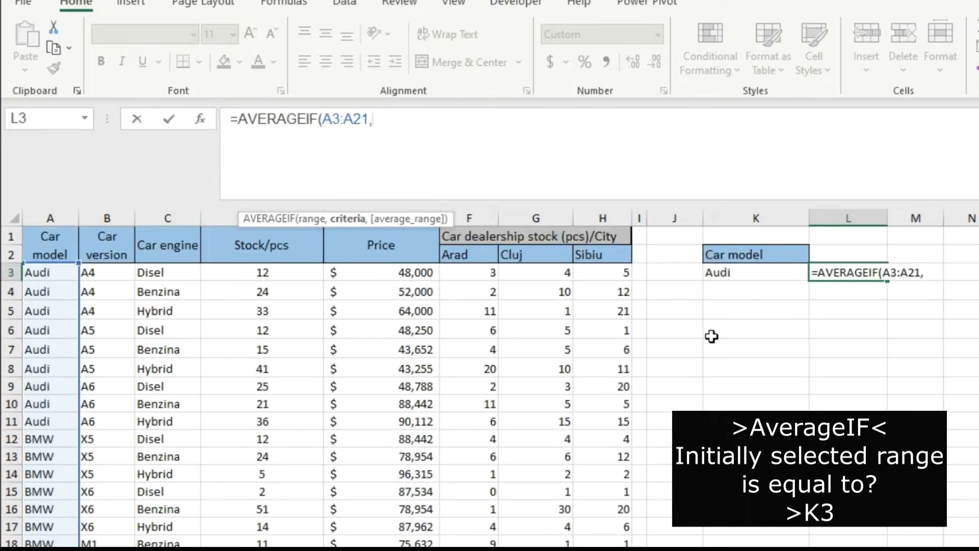
- Complete the L3 formula with K3 as the criteria and the prices E3:E21 as the average range
{"action": "left_click", "coordinate": [763, 277]}
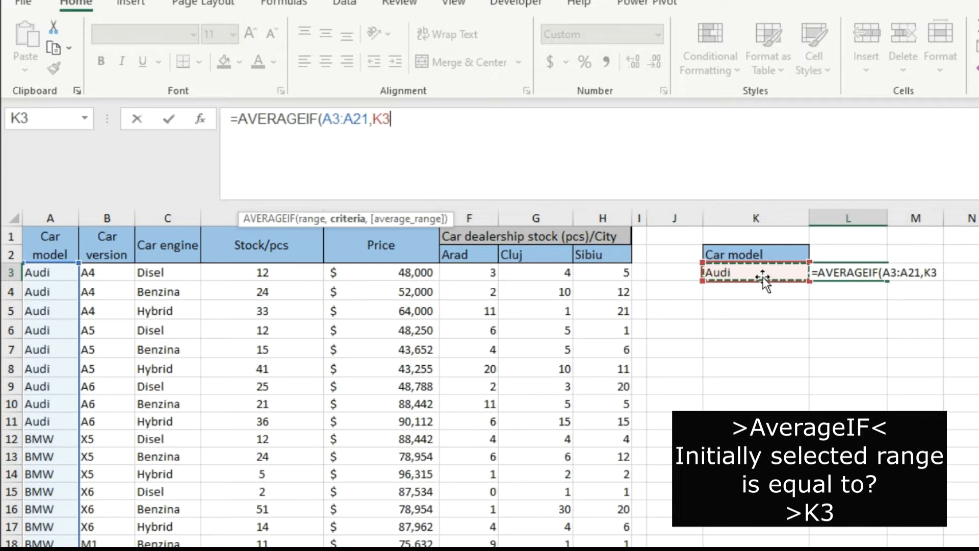
{"action": "type", "text": ","}
{"action": "left_click_drag", "start_coordinate": [430, 270], "coordinate": [439, 277]}
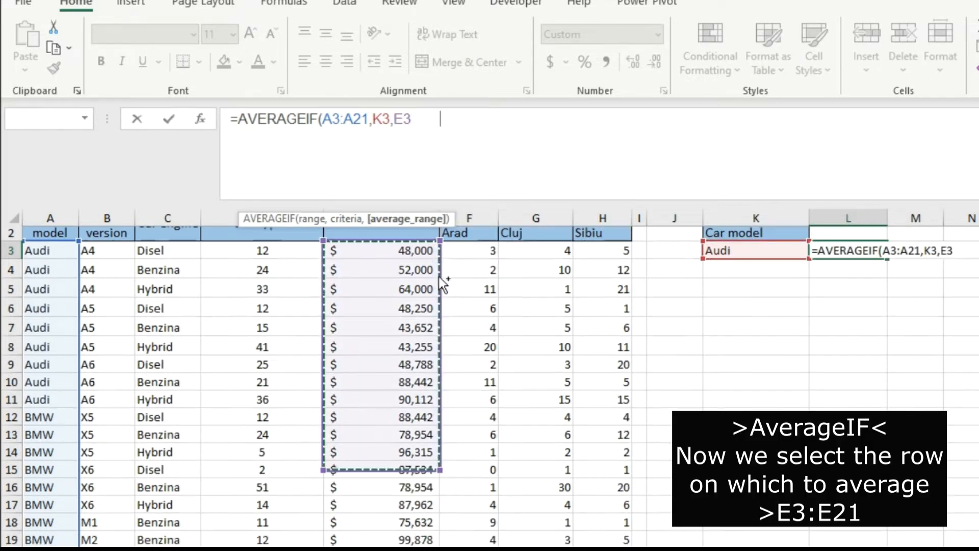
{"action": "left_click", "coordinate": [529, 127]}
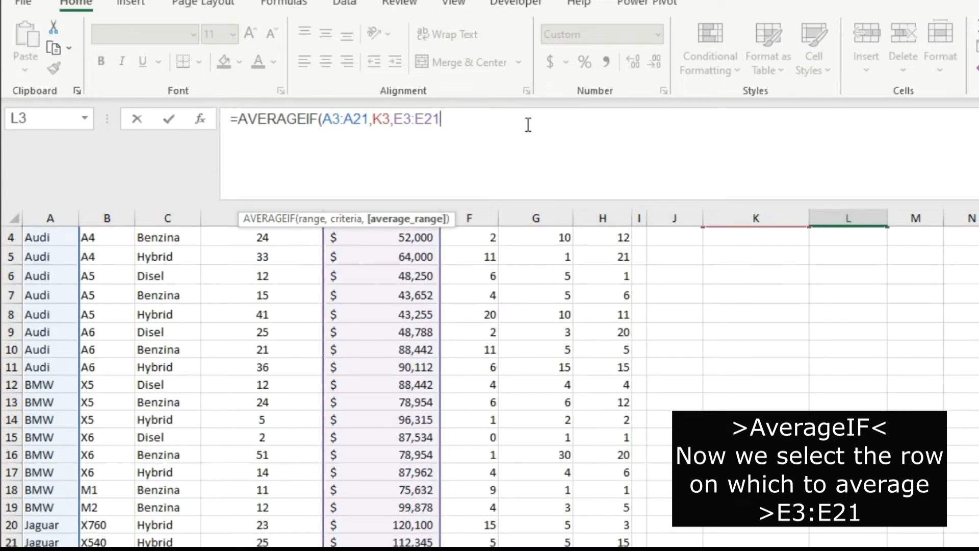
{"action": "type", "text": ")"}
{"action": "key", "text": "Return"}
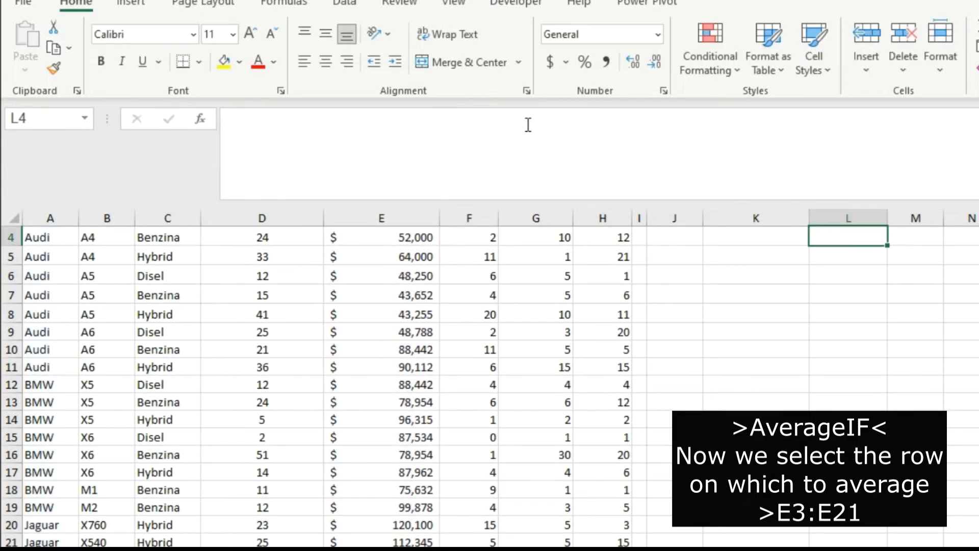
{"action": "scroll", "coordinate": [818, 315], "scroll_direction": "up", "scroll_amount": 1}
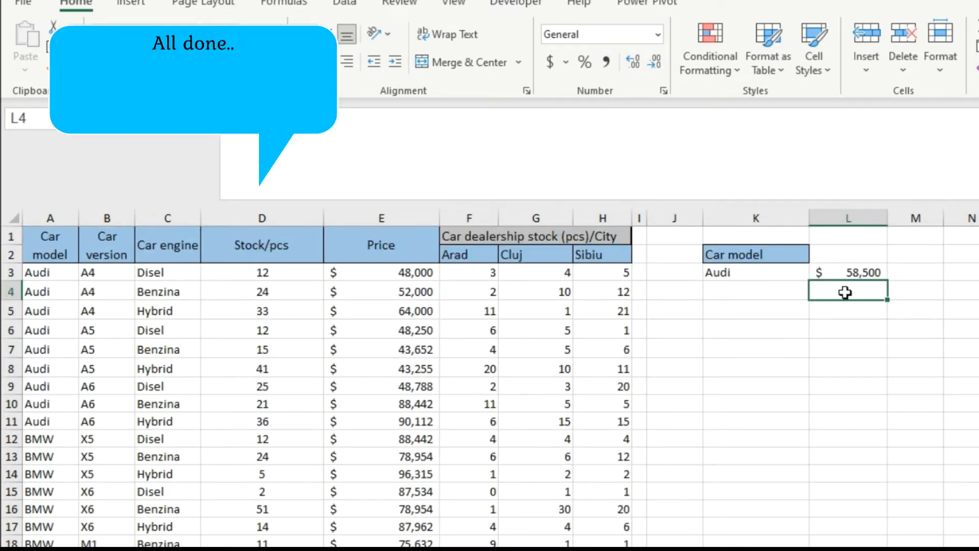
- Test the average price in L3 by choosing BMW, Jaguar and Audi as the car model in K3
{"action": "left_click", "coordinate": [802, 274]}
{"action": "left_click", "coordinate": [818, 274]}
{"action": "left_click", "coordinate": [814, 298]}
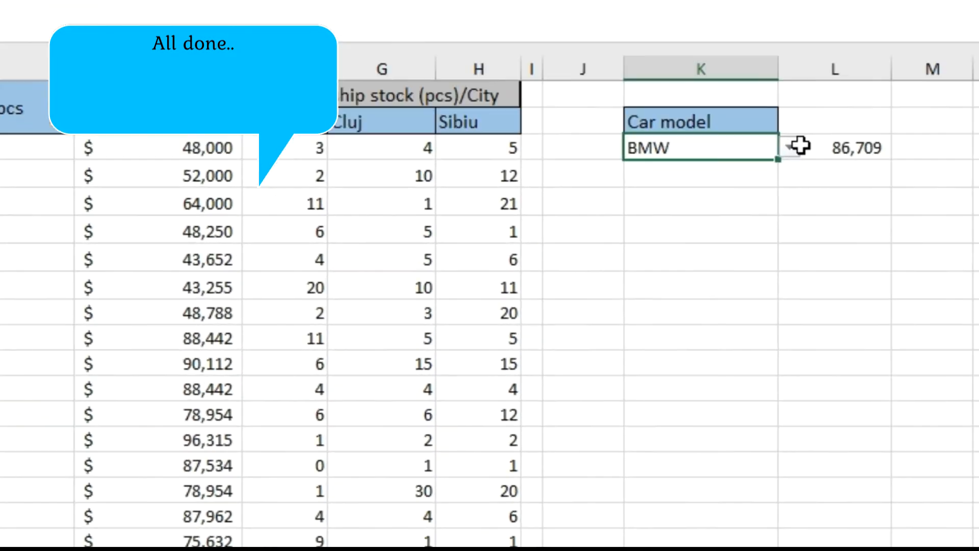
{"action": "left_click", "coordinate": [810, 194]}
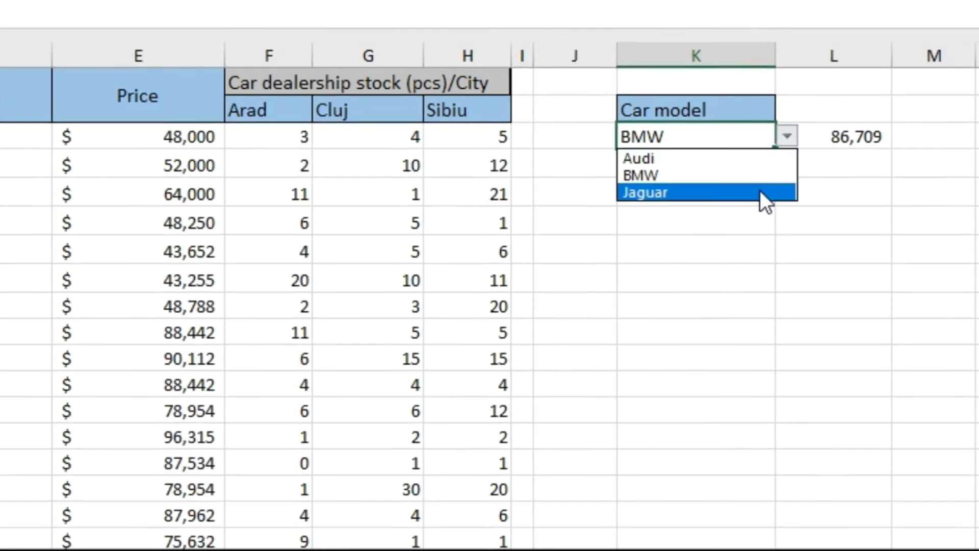
{"action": "left_click", "coordinate": [760, 192]}
{"action": "left_click", "coordinate": [791, 143]}
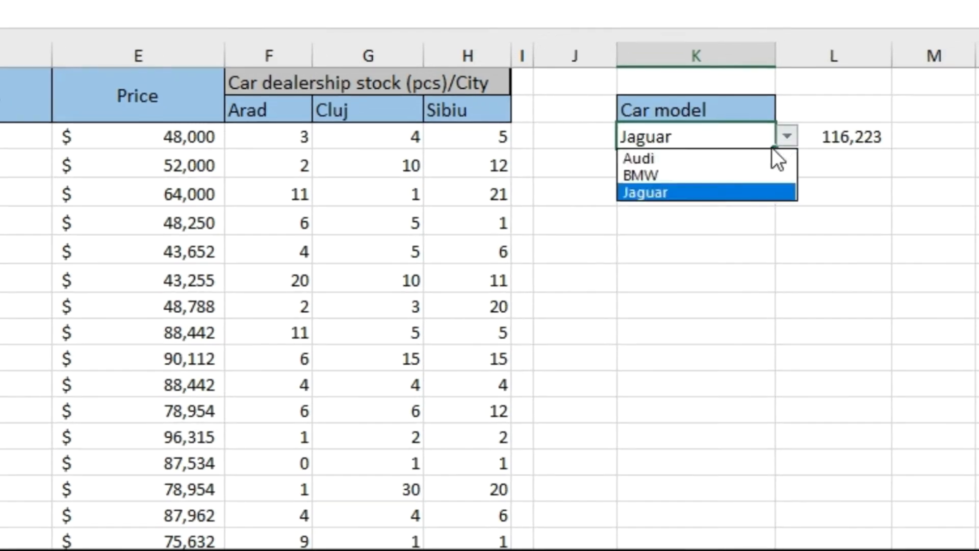
{"action": "left_click", "coordinate": [762, 157]}
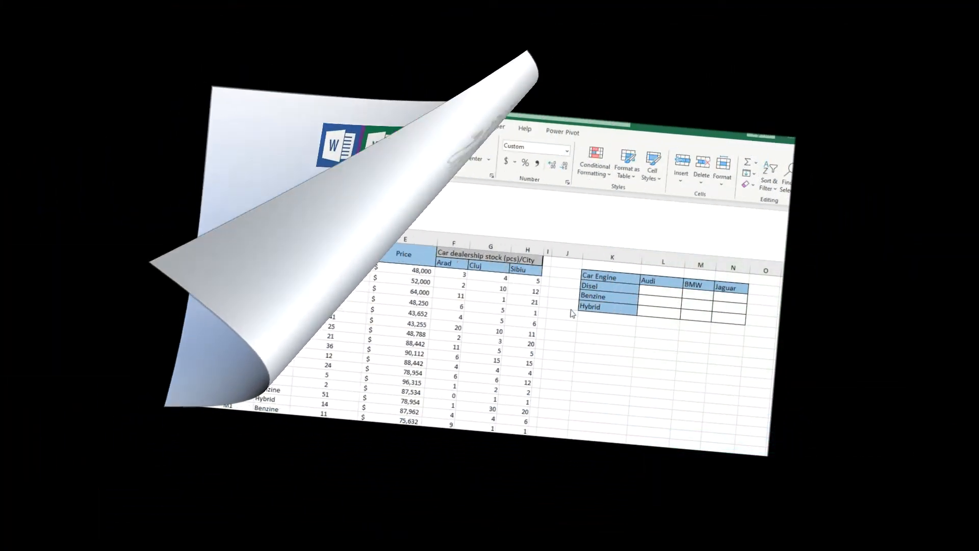
- Review the car table's rows and compare its engine and model entries with the headings of the K2:N5 grid
{"action": "scroll", "coordinate": [625, 332], "scroll_direction": "down", "scroll_amount": 3}
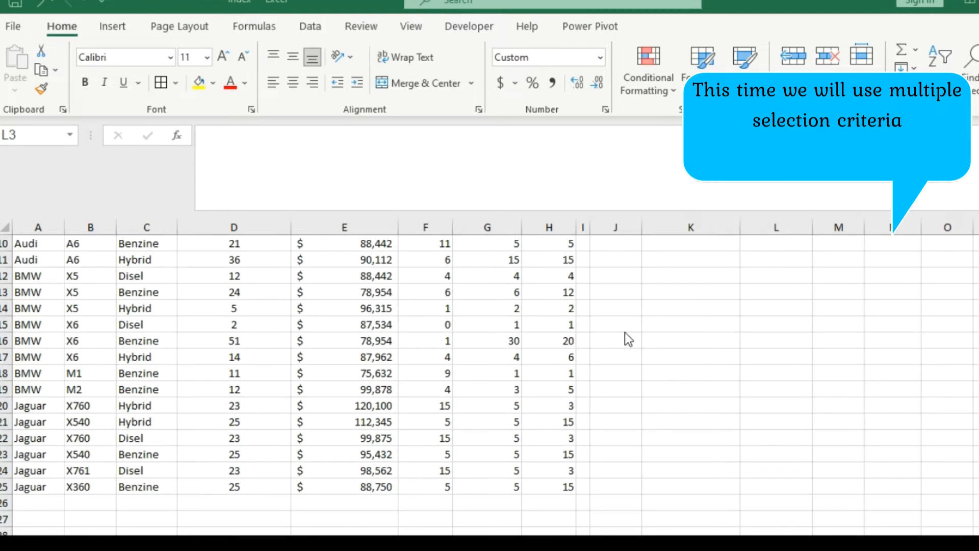
{"action": "scroll", "coordinate": [625, 333], "scroll_direction": "up", "scroll_amount": 3}
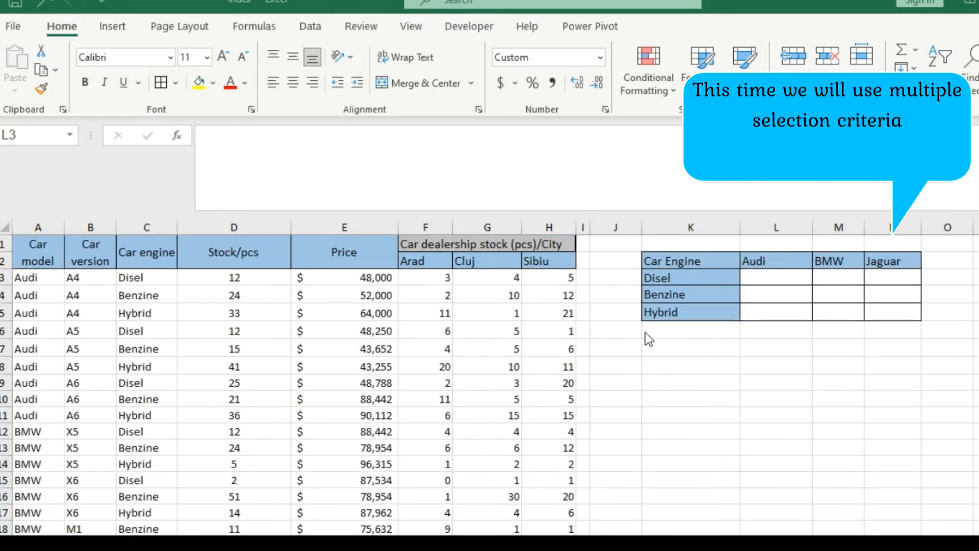
{"action": "left_click", "coordinate": [711, 294]}
{"action": "left_click", "coordinate": [173, 277]}
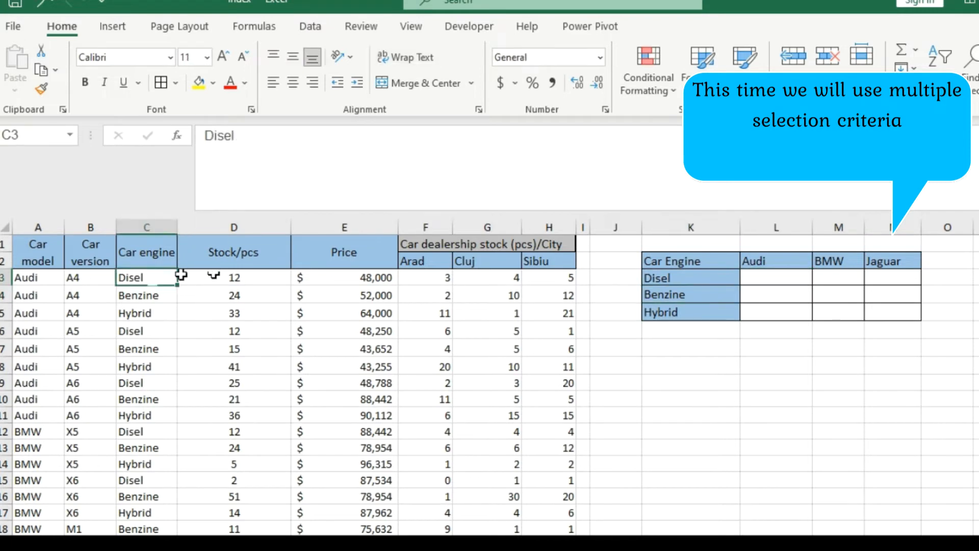
{"action": "left_click", "coordinate": [769, 260]}
{"action": "left_click", "coordinate": [28, 311]}
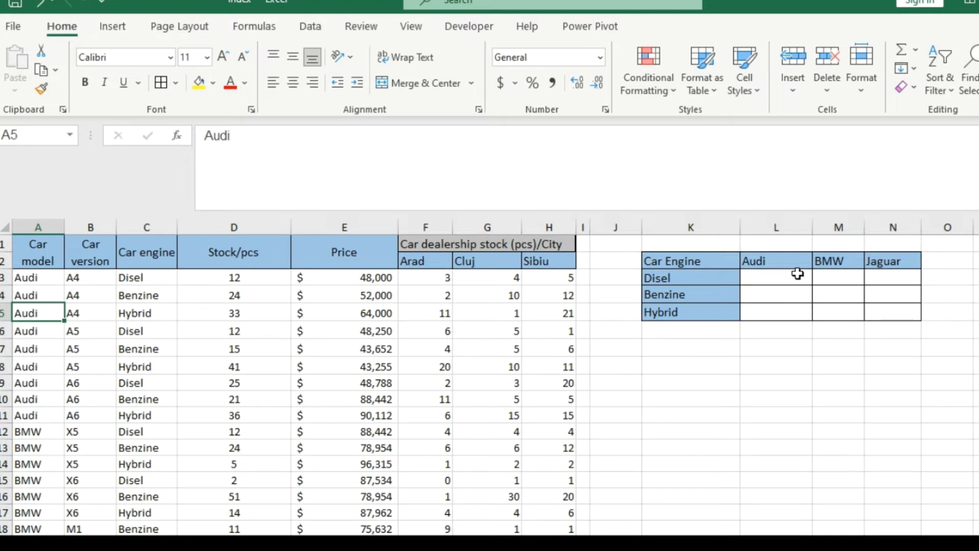
- Start an AVERAGEIFS formula in L3 with the locked price cells $E$3:$E$25 as the average range
{"action": "left_click", "coordinate": [797, 274]}
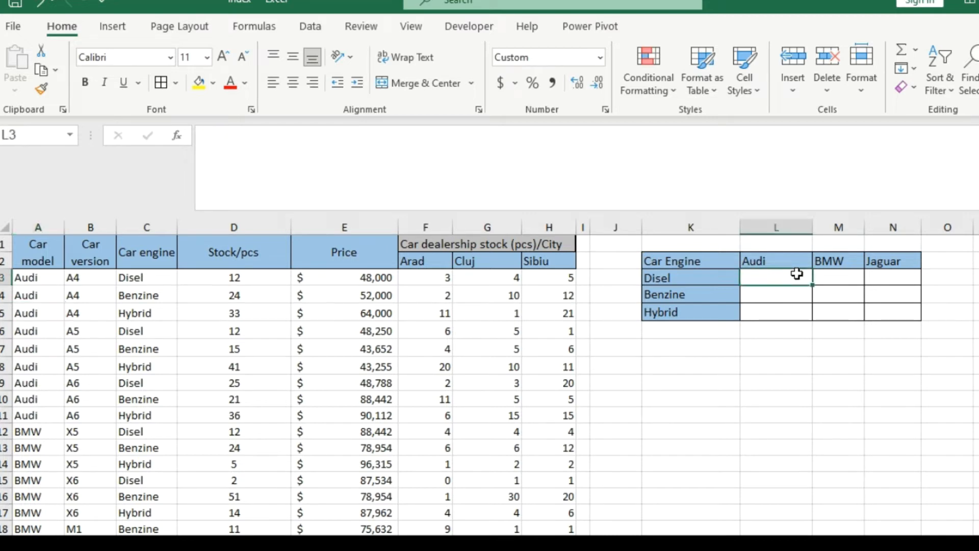
{"action": "type", "text": "="}
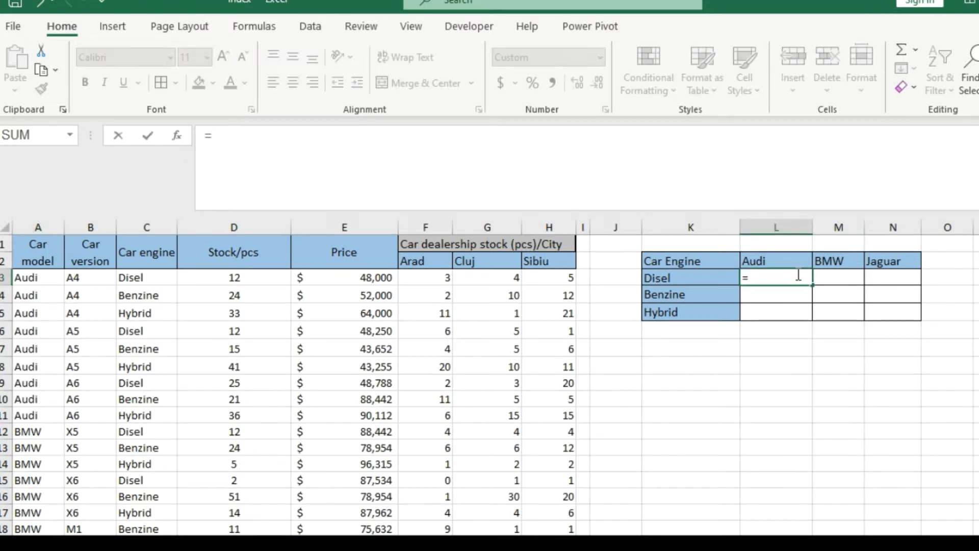
{"action": "type", "text": "avera"}
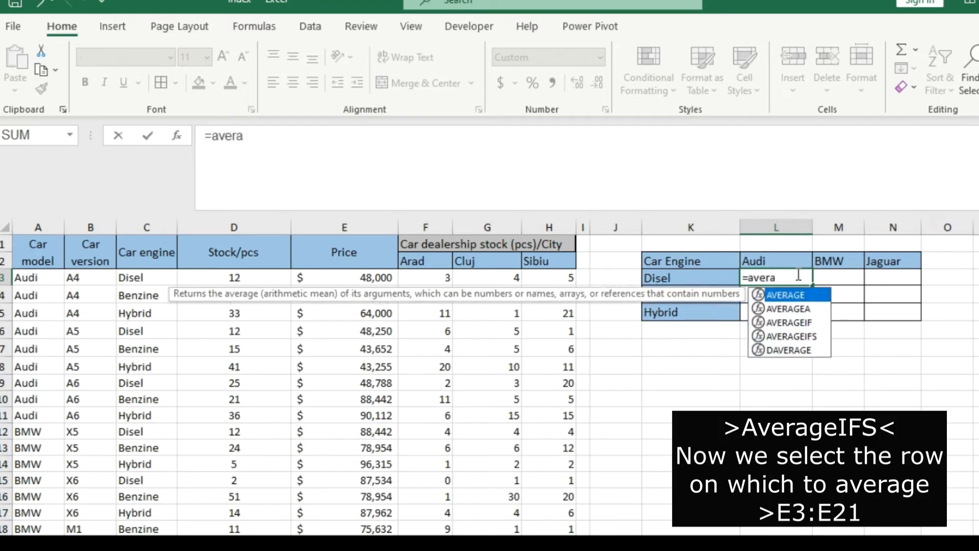
{"action": "left_click", "coordinate": [814, 339]}
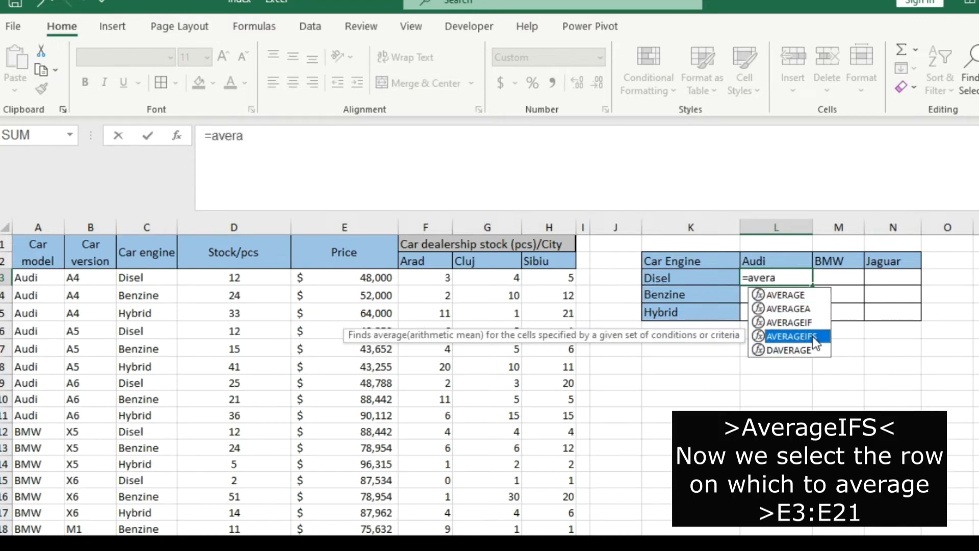
{"action": "double_click", "coordinate": [813, 335]}
{"action": "left_click", "coordinate": [377, 280]}
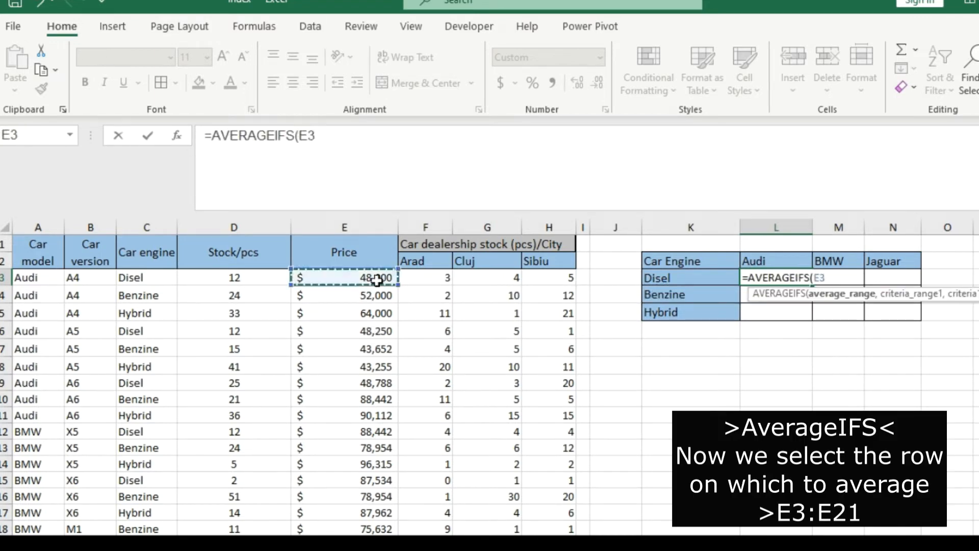
{"action": "key", "text": "ctrl+shift+Down"}
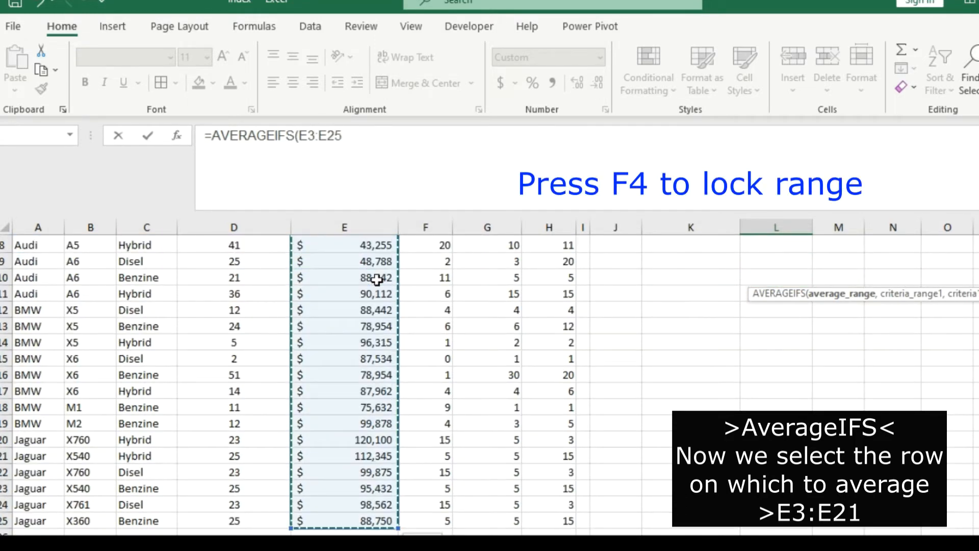
{"action": "key", "text": "F4"}
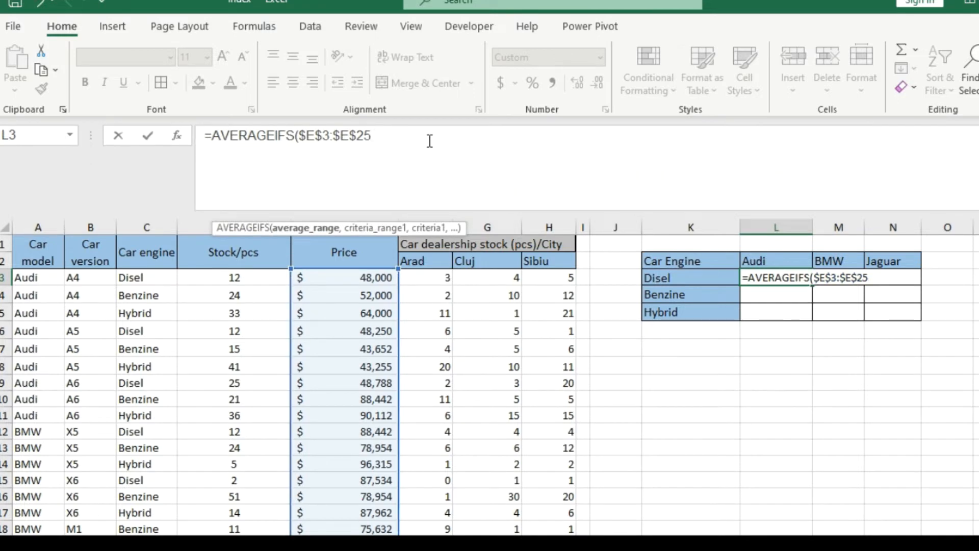
- Add the locked car models $A$3:$A$25 as the first criteria range, with the row-locked heading L$2 as its criterion
{"action": "type", "text": ","}
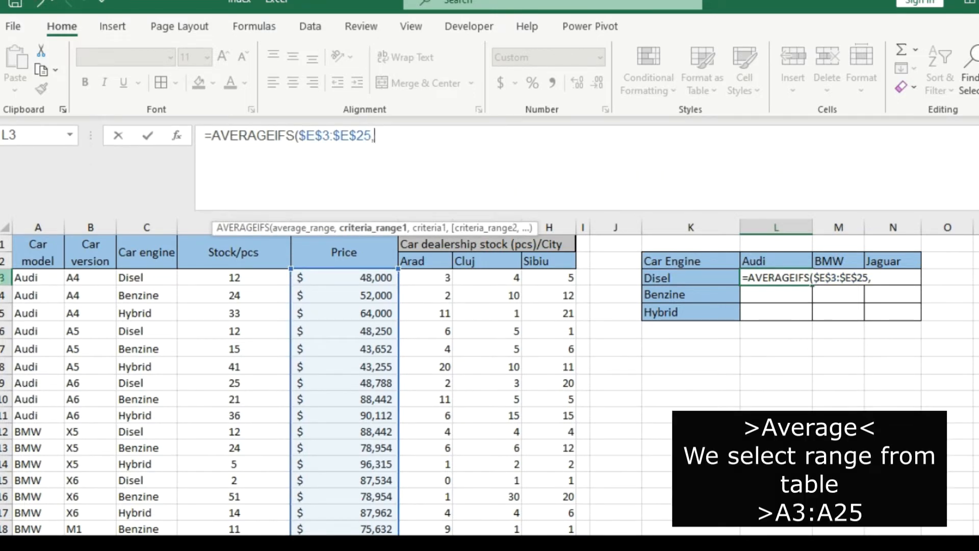
{"action": "left_click", "coordinate": [46, 279]}
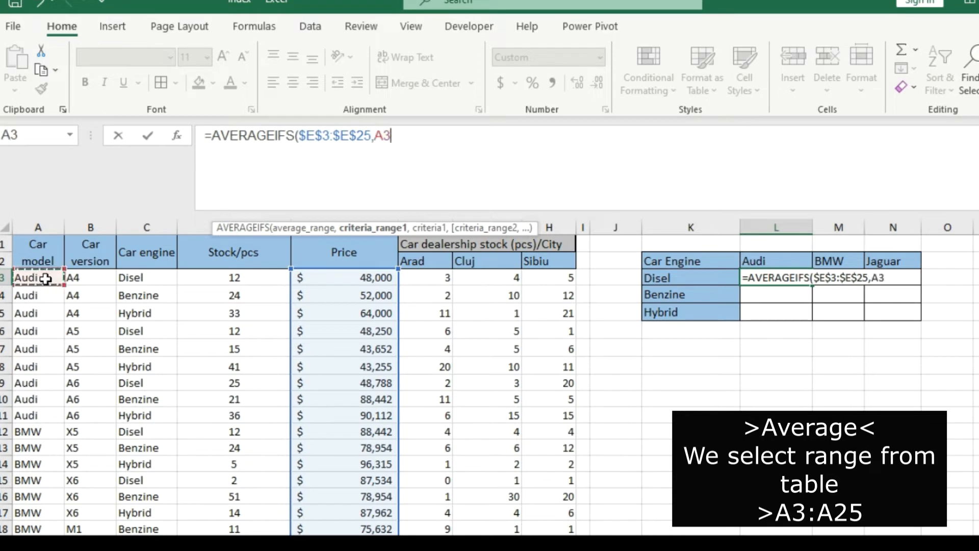
{"action": "key", "text": "ctrl+shift+Down"}
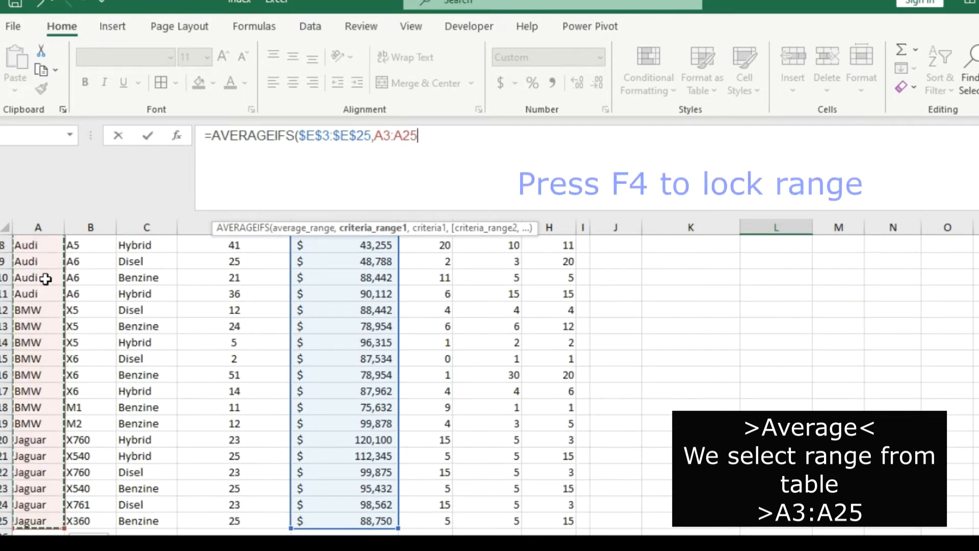
{"action": "key", "text": "F4"}
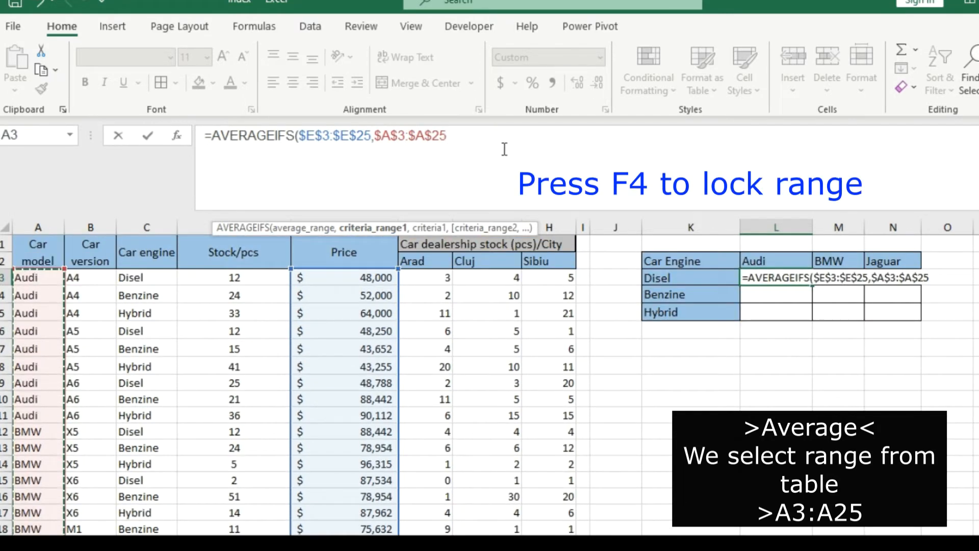
{"action": "type", "text": ","}
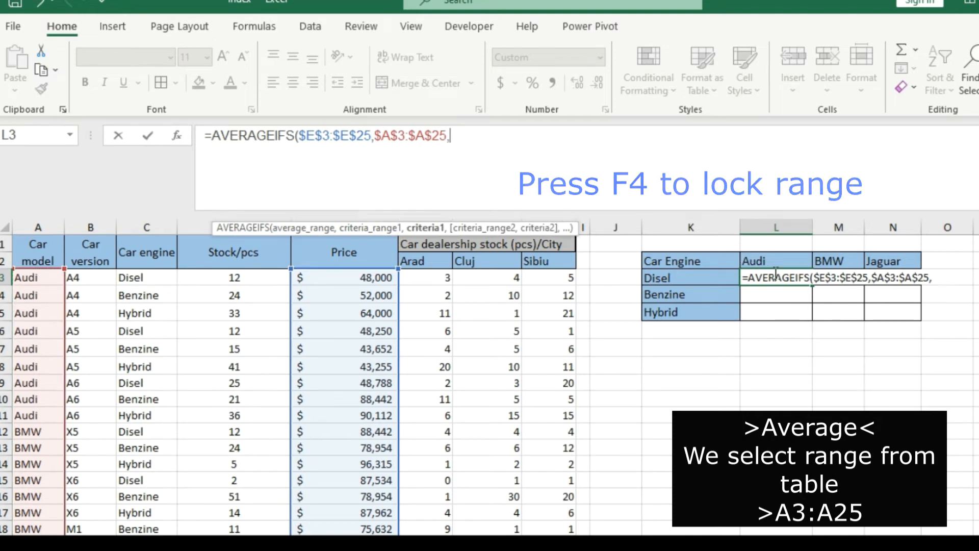
{"action": "left_click", "coordinate": [780, 262]}
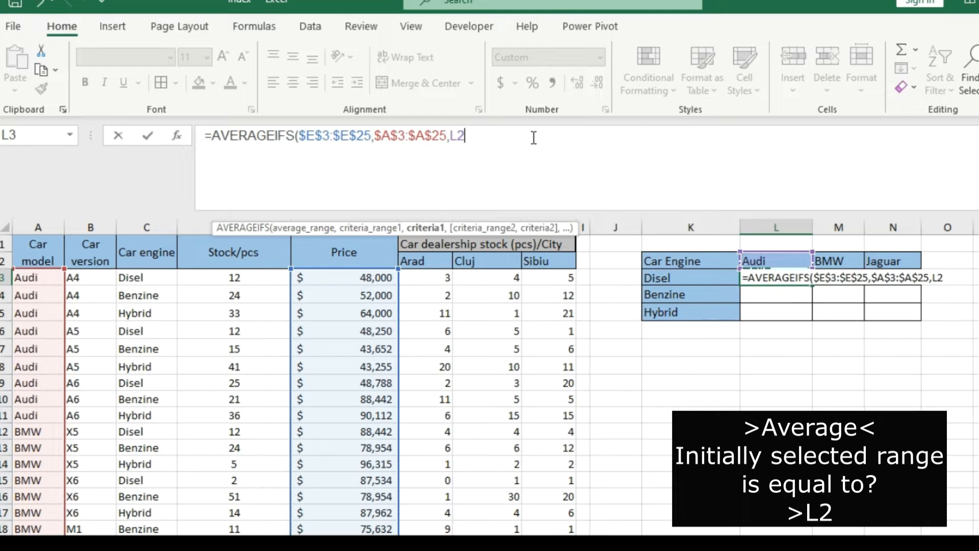
{"action": "key", "text": "F4"}
{"action": "key", "text": "F4"}
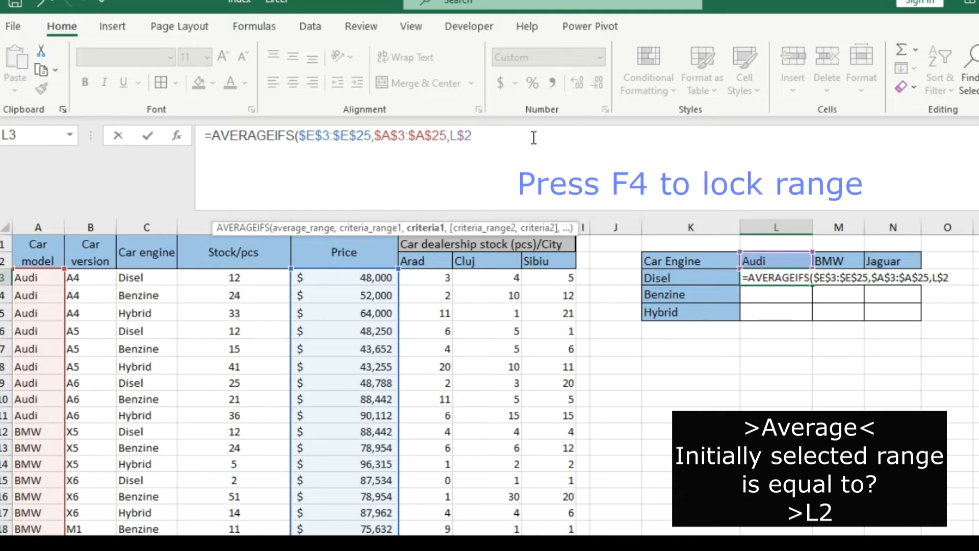
- Complete the L3 formula with the locked engine cells $C$3:$C$25 as the second criteria range and column-locked $K3 as its criterion
{"action": "type", "text": ","}
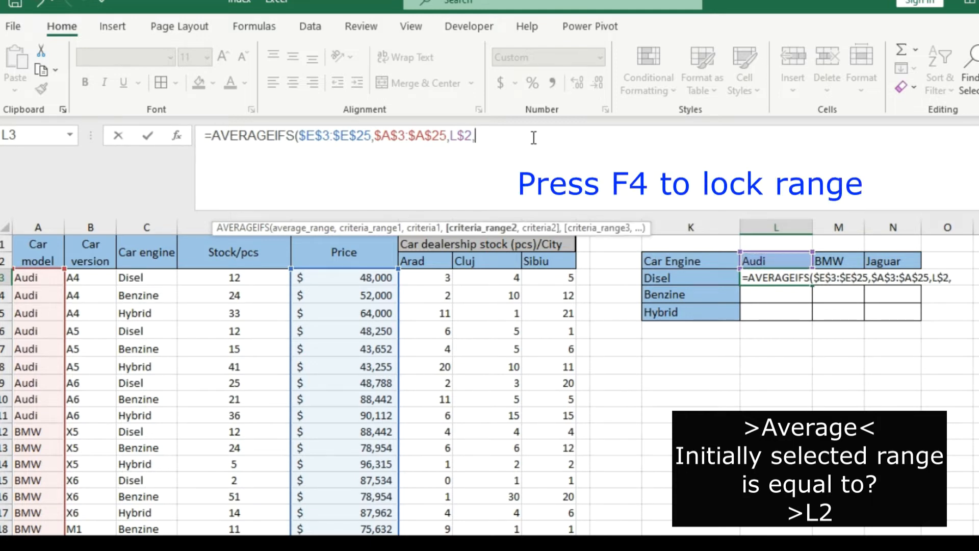
{"action": "left_click", "coordinate": [148, 279]}
{"action": "key", "text": "ctrl+shift+Down"}
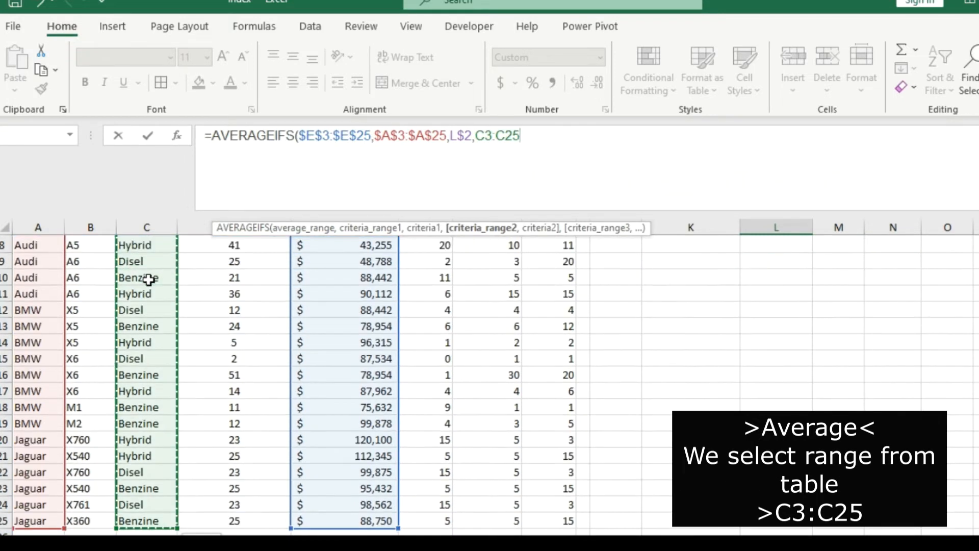
{"action": "key", "text": "F4"}
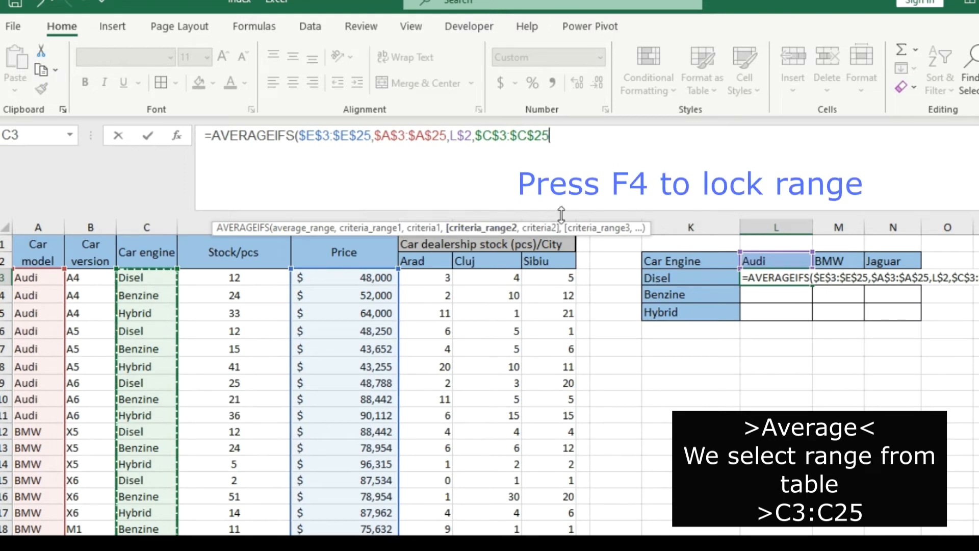
{"action": "type", "text": ","}
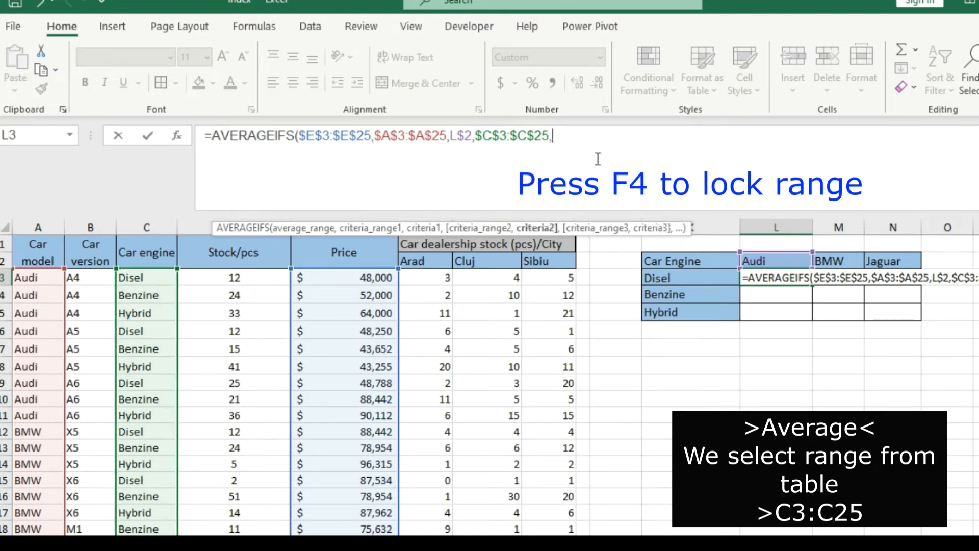
{"action": "left_click", "coordinate": [720, 278]}
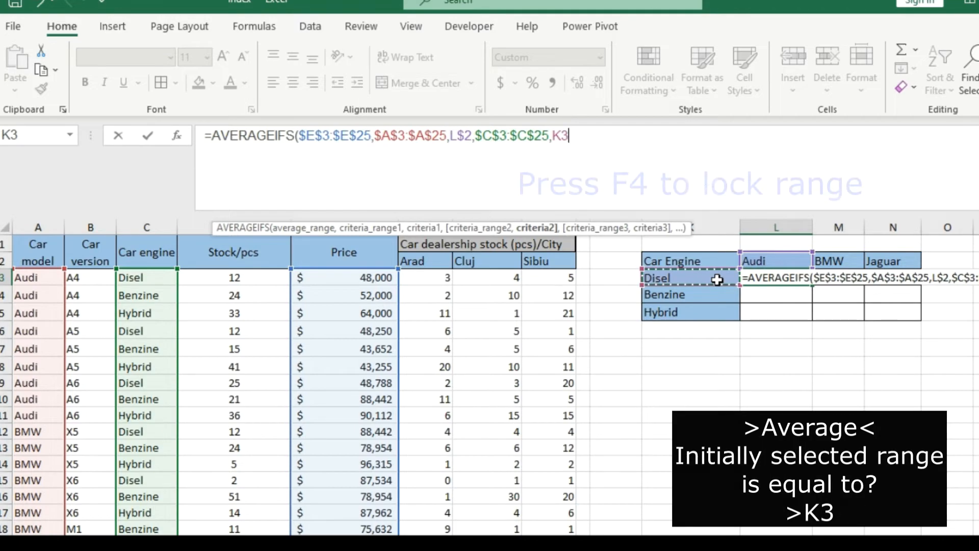
{"action": "key", "text": "F4"}
{"action": "key", "text": "F4"}
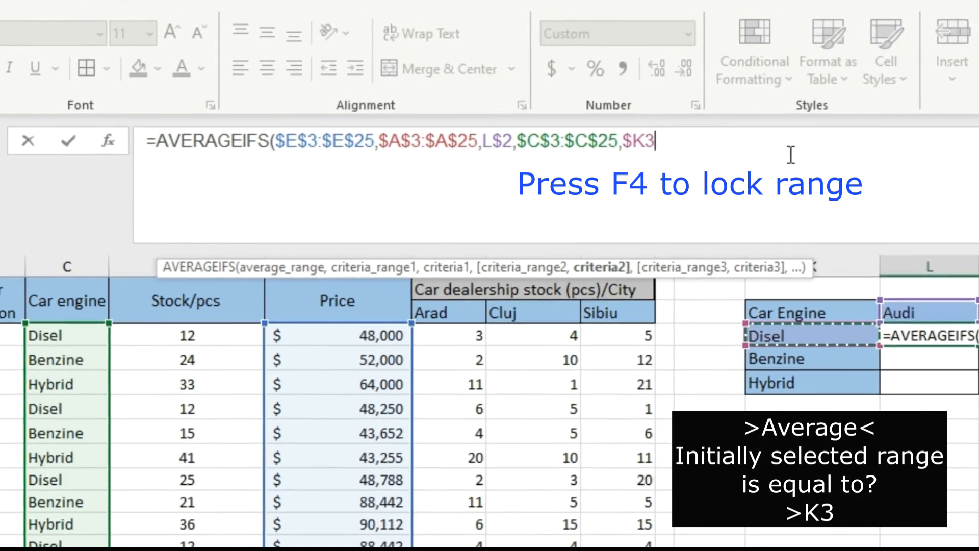
{"action": "type", "text": ")"}
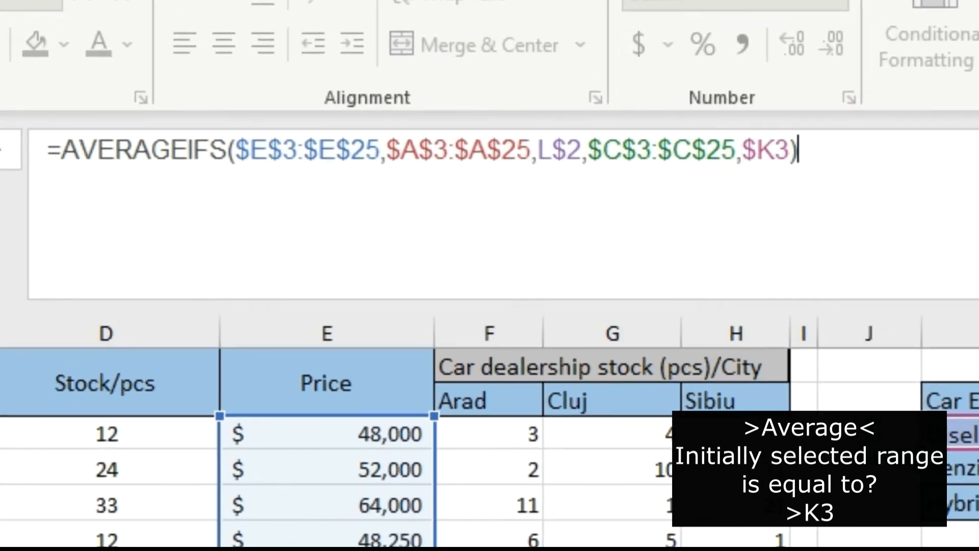
{"action": "key", "text": "Return"}
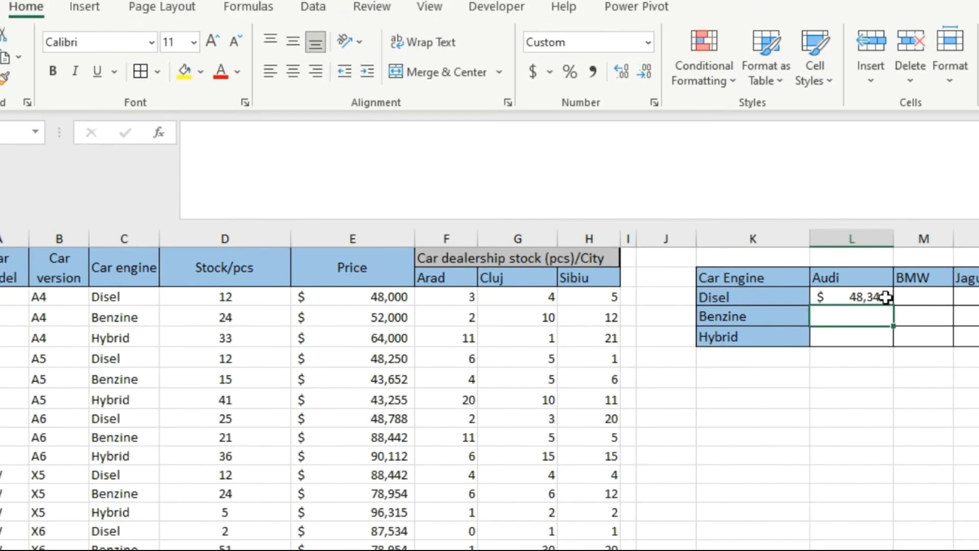
- Fill the AVERAGEIFS formula from L3 across the whole grid L3:N5
{"action": "left_click", "coordinate": [886, 297]}
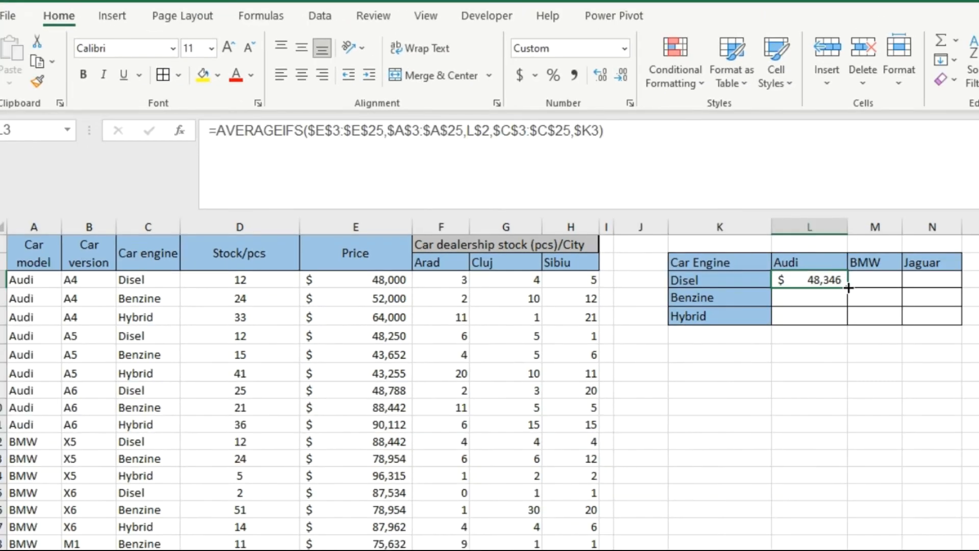
{"action": "left_click_drag", "start_coordinate": [846, 301], "coordinate": [844, 322]}
{"action": "left_click", "coordinate": [835, 282]}
{"action": "left_click_drag", "start_coordinate": [847, 287], "coordinate": [963, 321]}
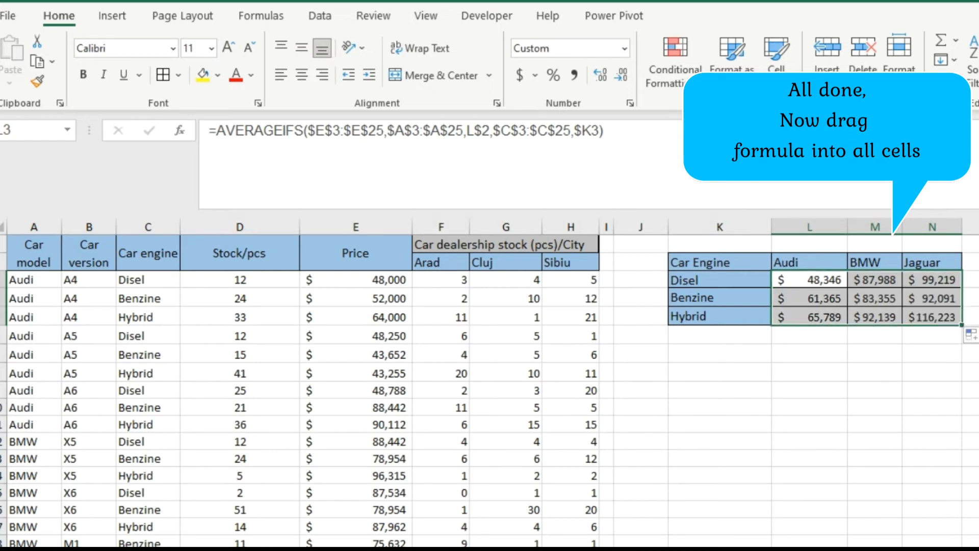
- Check the copied AVERAGEIFS formulas in cells of the Audi, BMW and Jaguar columns
{"action": "left_click", "coordinate": [931, 280]}
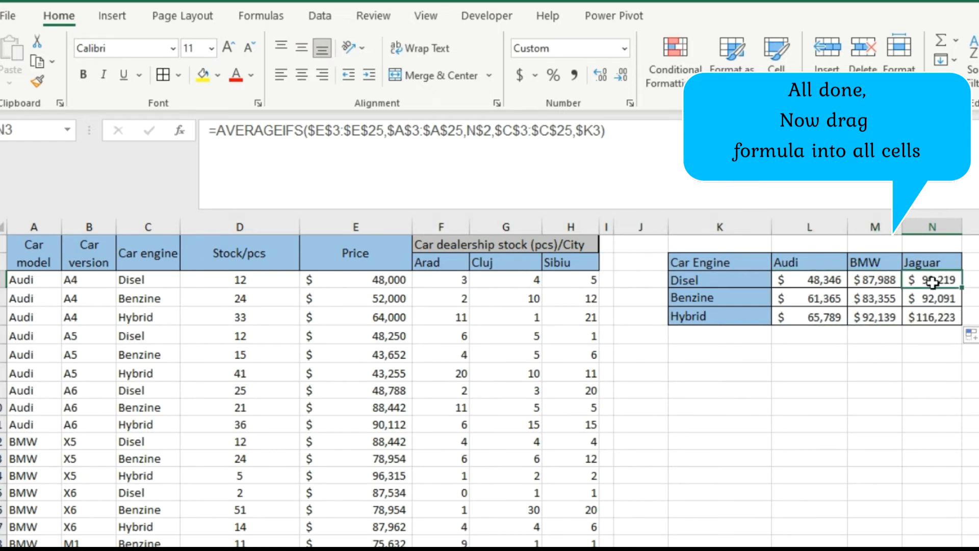
{"action": "left_click", "coordinate": [839, 281]}
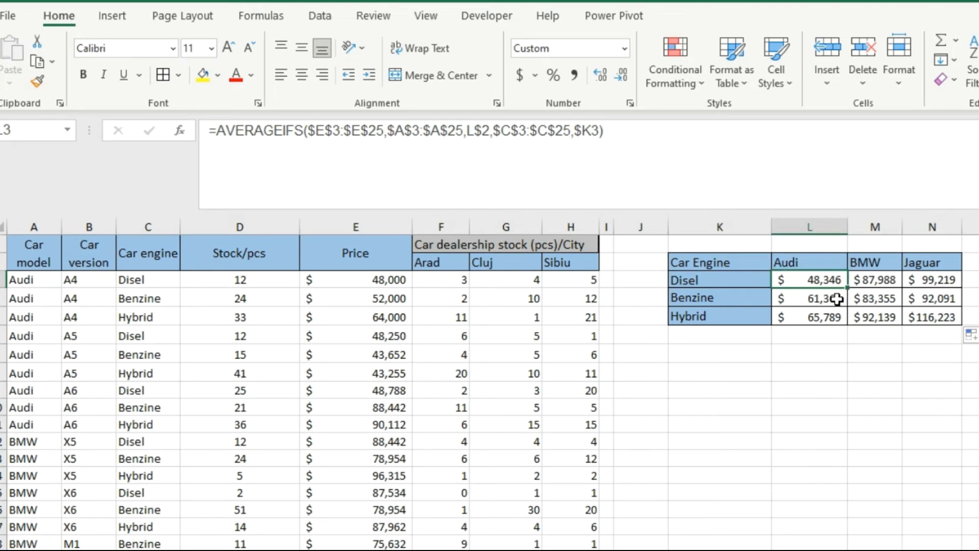
{"action": "left_click", "coordinate": [873, 298]}
{"action": "left_click", "coordinate": [950, 280]}
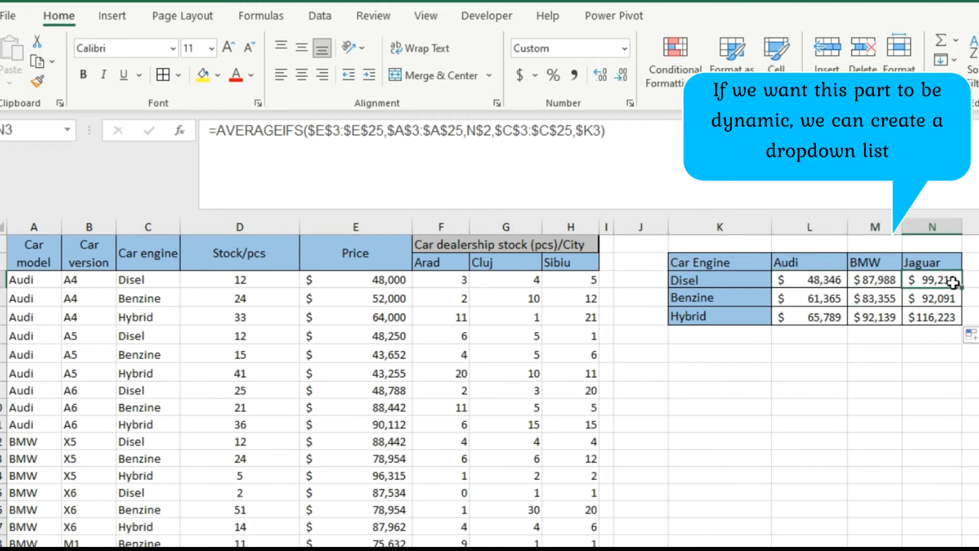
{"action": "left_click", "coordinate": [893, 306]}
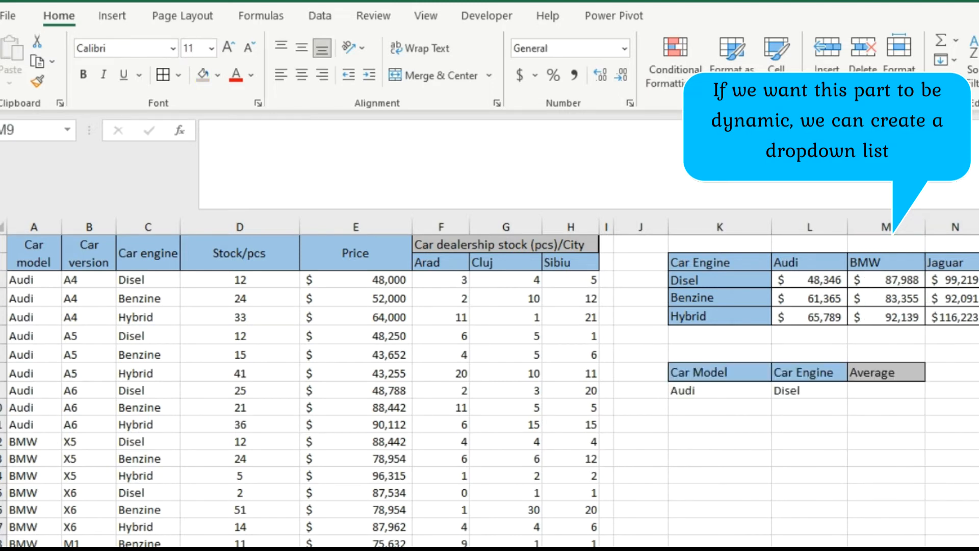
- Start an AVERAGEIFS formula in M9 under Average, using the prices E3:$E$25 as the average range
{"action": "left_click", "coordinate": [909, 400]}
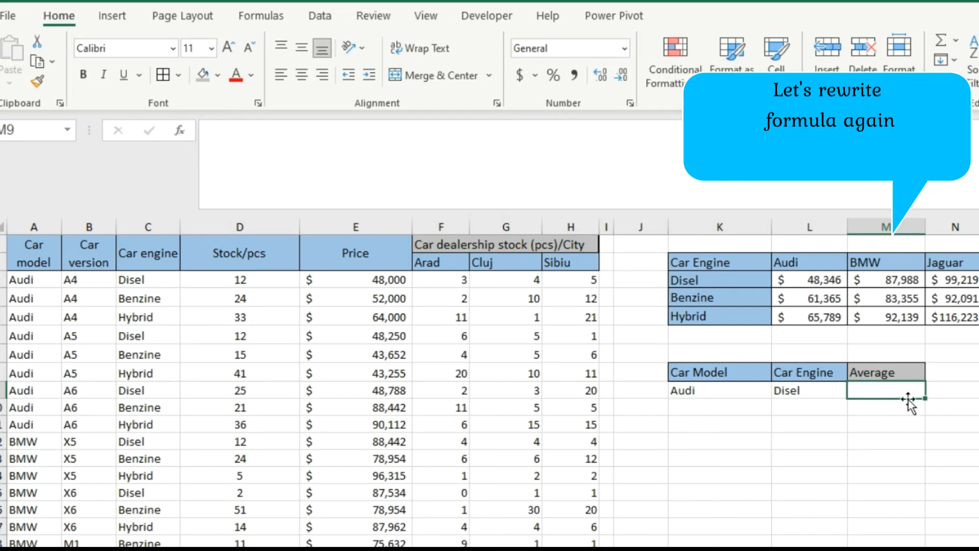
{"action": "type", "text": "="}
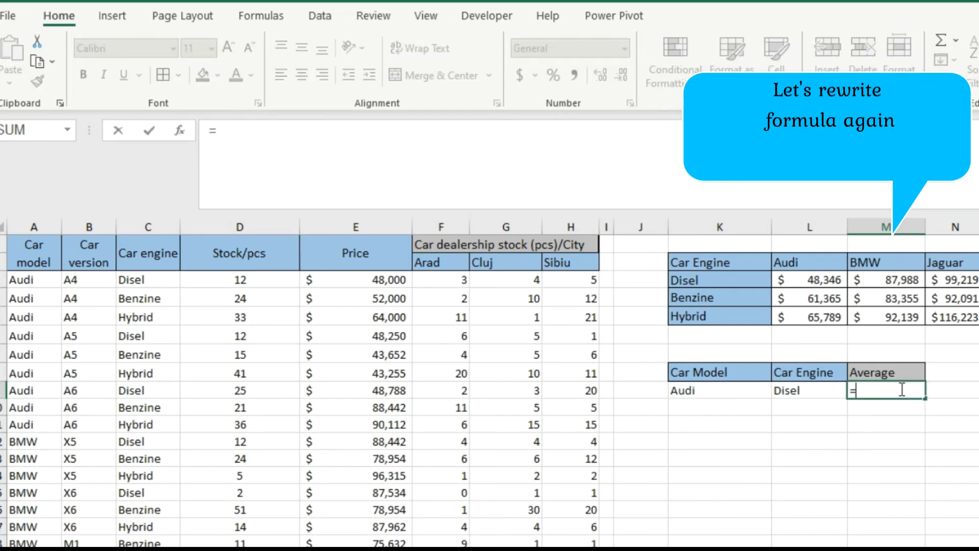
{"action": "type", "text": "averag"}
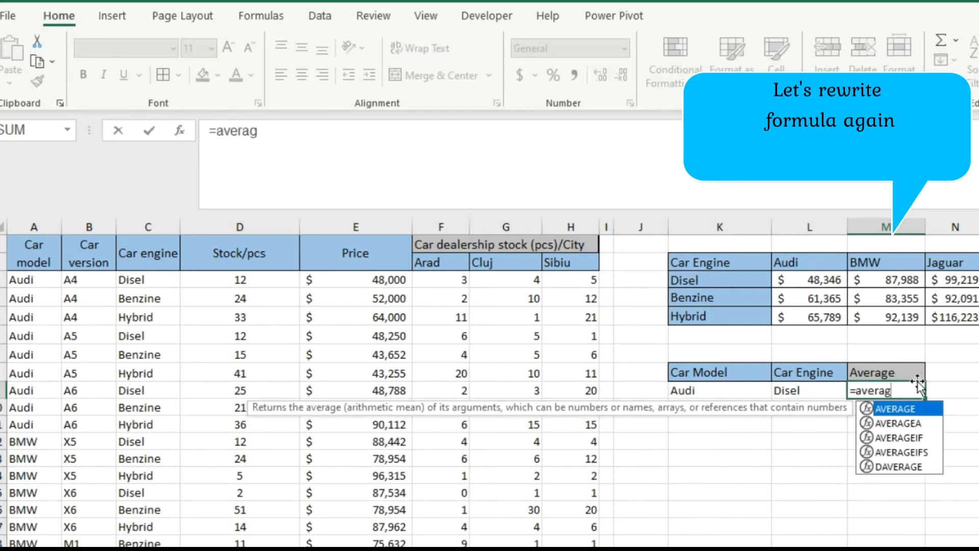
{"action": "double_click", "coordinate": [926, 451]}
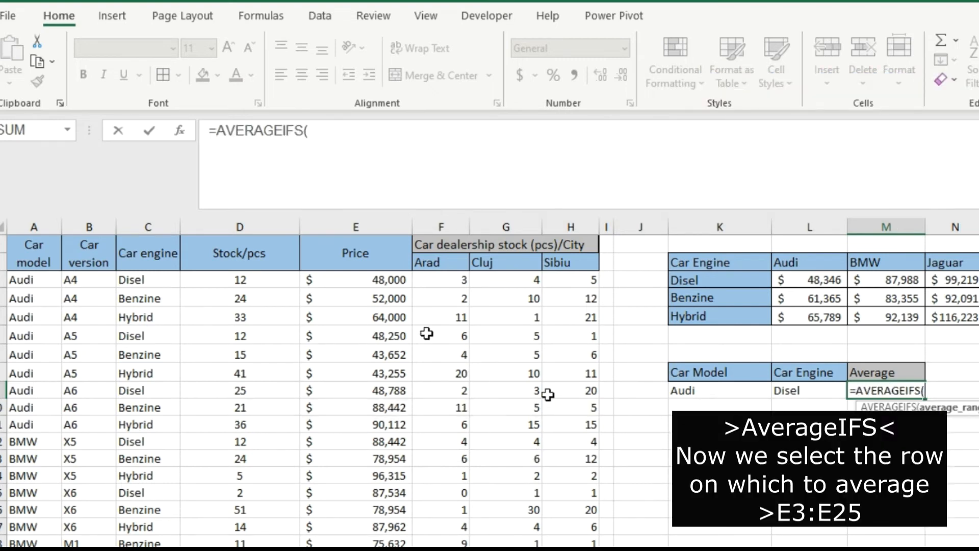
{"action": "left_click", "coordinate": [391, 285]}
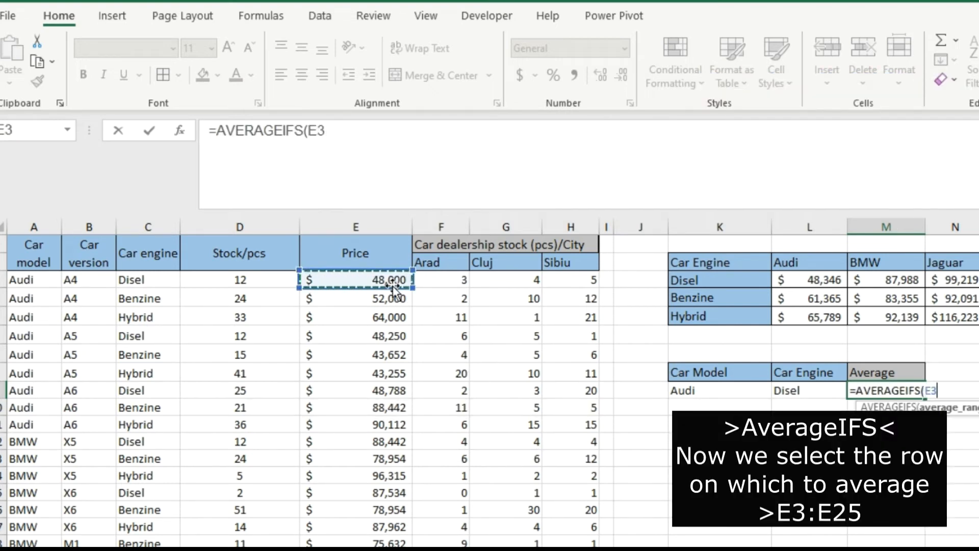
{"action": "left_click_drag", "start_coordinate": [392, 285], "coordinate": [358, 535]}
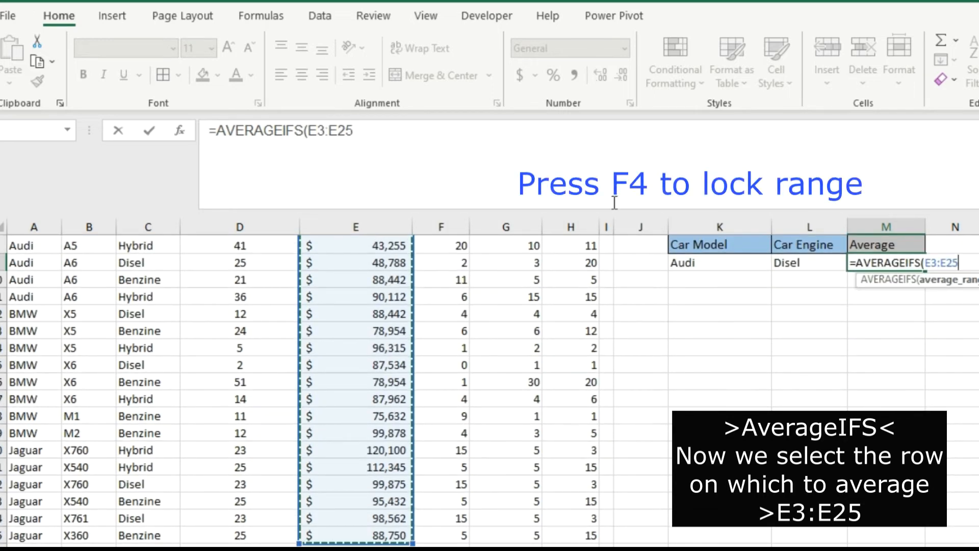
{"action": "left_click", "coordinate": [423, 132]}
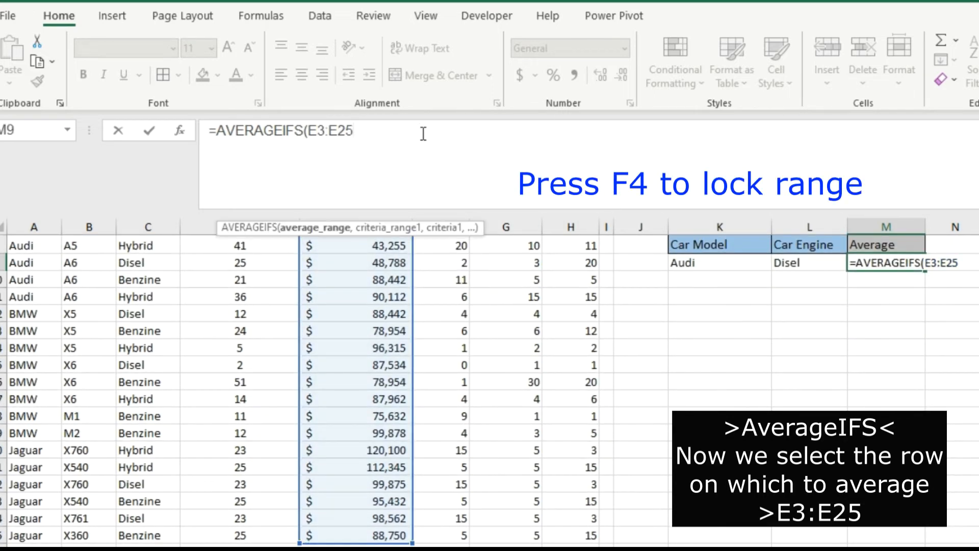
{"action": "key", "text": "F4"}
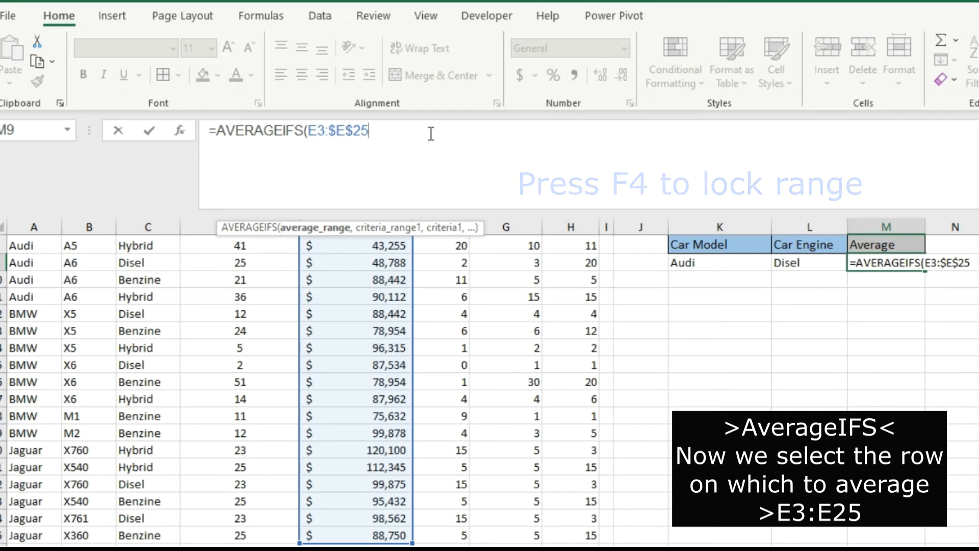
{"action": "type", "text": ","}
- Add the locked car models $A$3:$A$25 as the first criteria range, with the selected model in K9 as its criterion
{"action": "scroll", "coordinate": [15, 270], "scroll_direction": "up", "scroll_amount": 2}
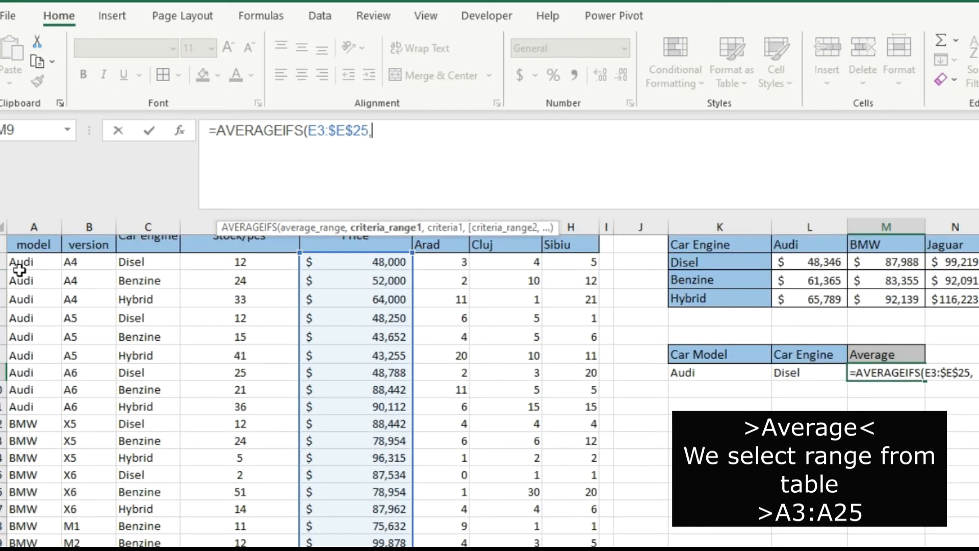
{"action": "left_click", "coordinate": [19, 262]}
{"action": "key", "text": "ctrl+shift+Down"}
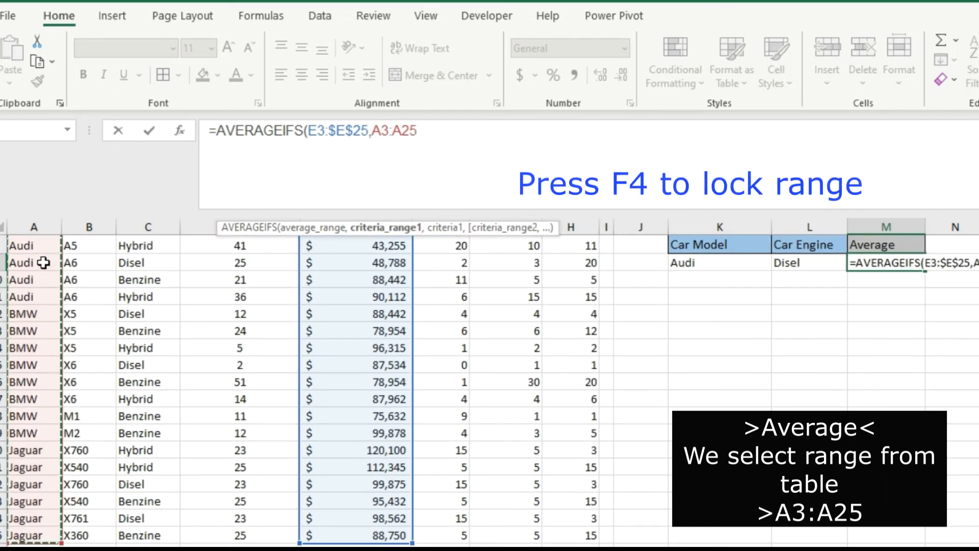
{"action": "key", "text": "F4"}
{"action": "type", "text": ","}
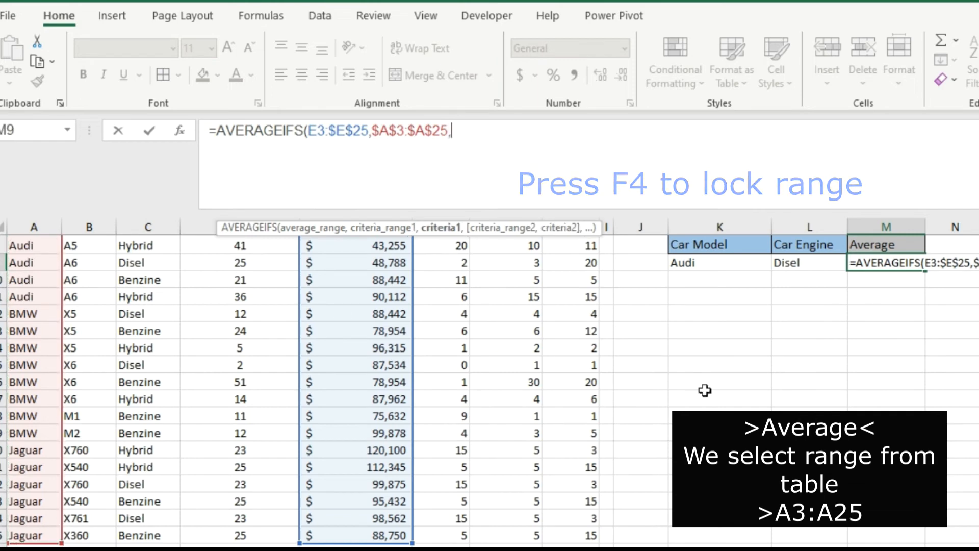
{"action": "left_click", "coordinate": [744, 264]}
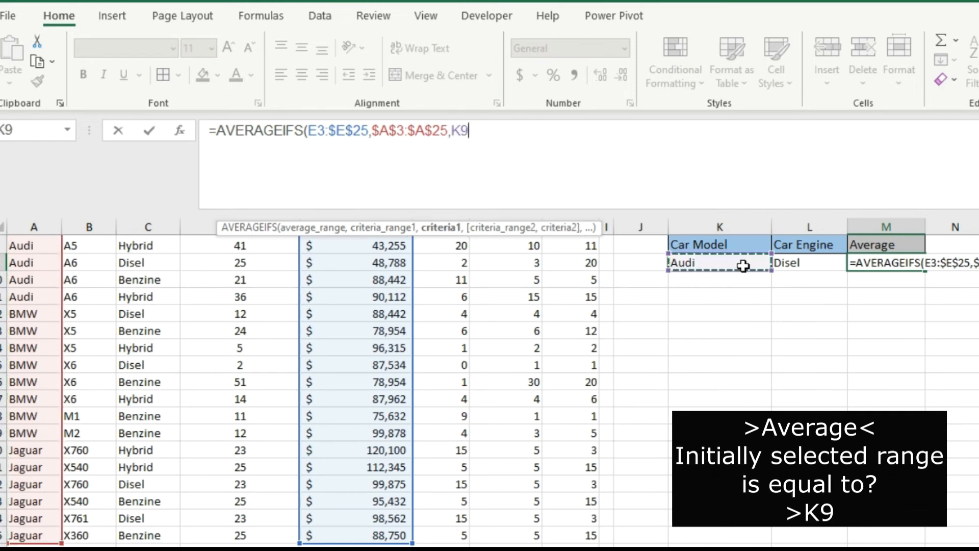
{"action": "type", "text": ","}
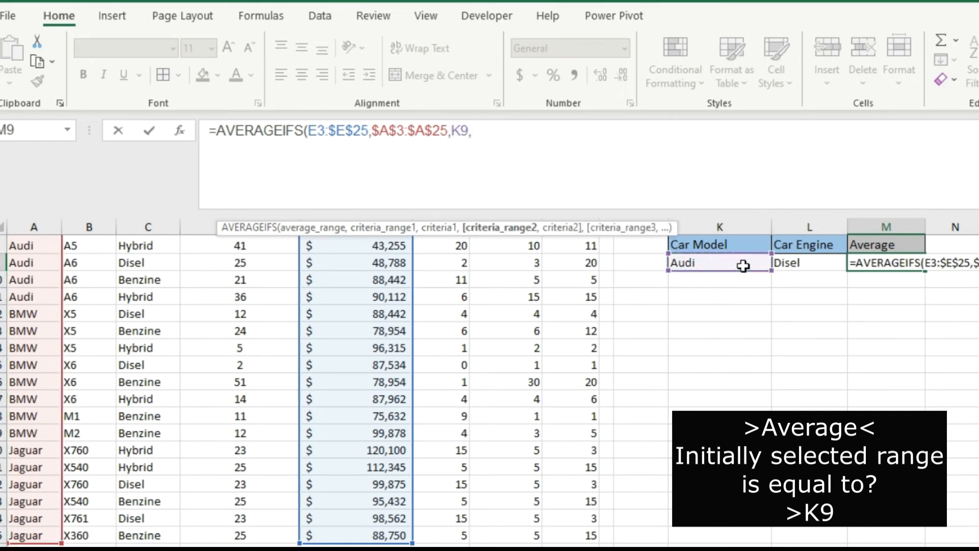
- Complete the M9 formula with the locked engines $C$3:$C$25 as the second criteria range and L9 as its criterion
{"action": "scroll", "coordinate": [305, 295], "scroll_direction": "up", "scroll_amount": 3}
{"action": "left_click", "coordinate": [159, 280]}
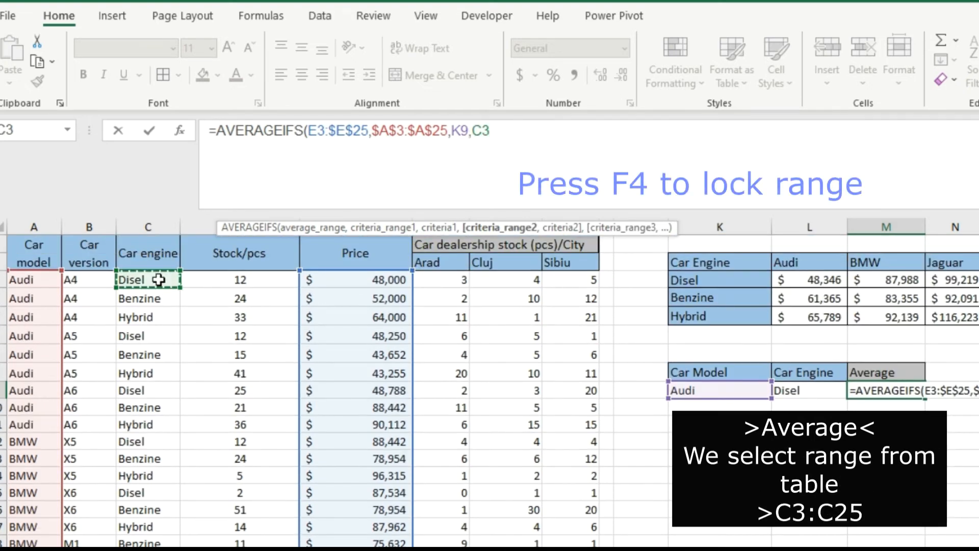
{"action": "left_click_drag", "start_coordinate": [159, 280], "coordinate": [148, 536]}
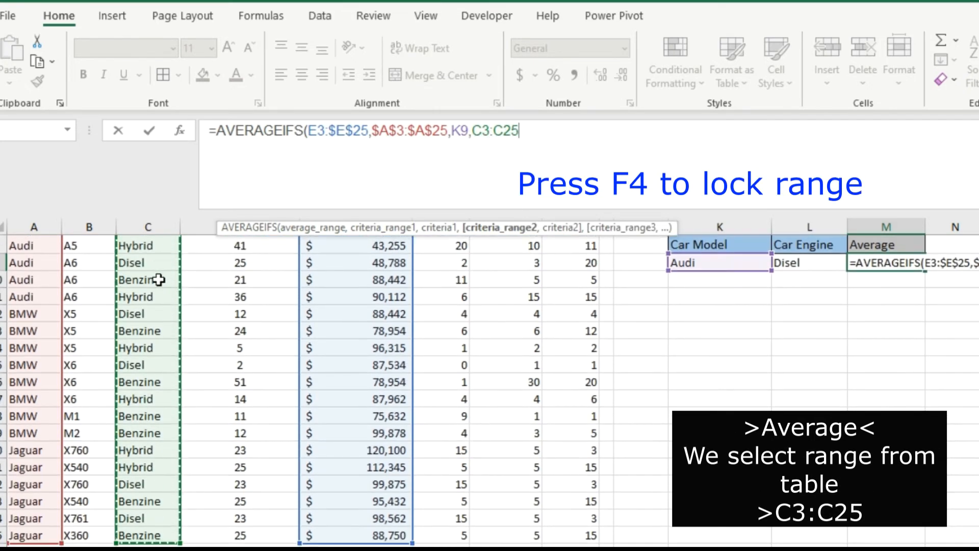
{"action": "key", "text": "F4"}
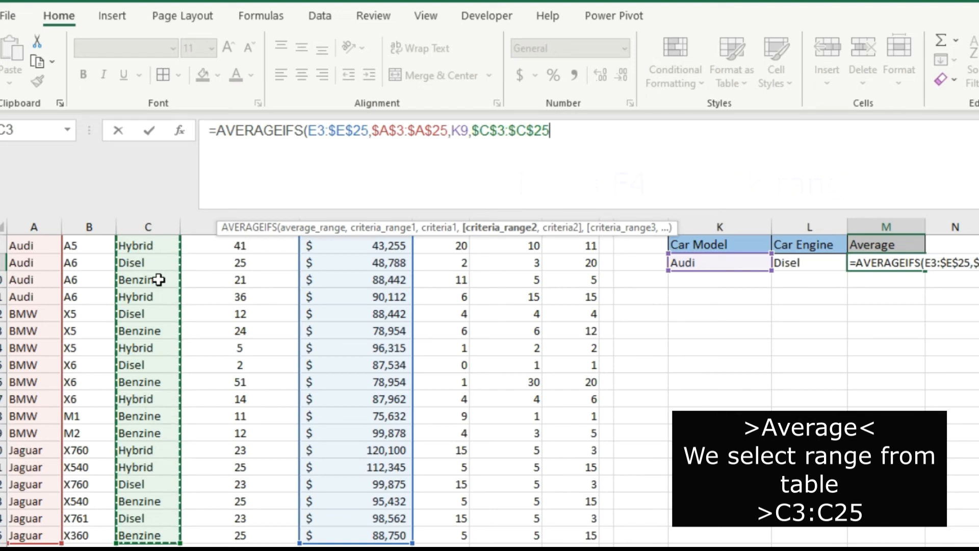
{"action": "type", "text": ","}
{"action": "left_click", "coordinate": [810, 270]}
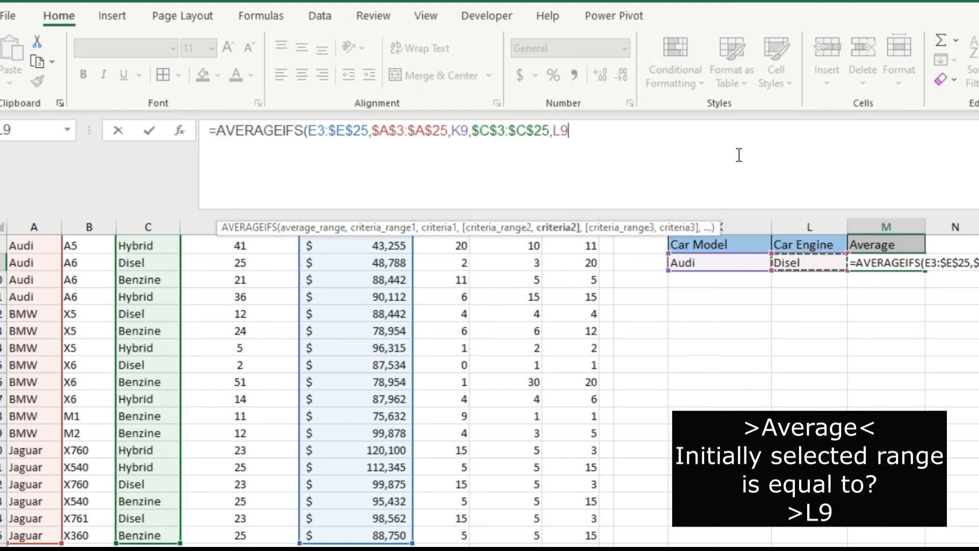
{"action": "type", "text": ")"}
{"action": "key", "text": "Return"}
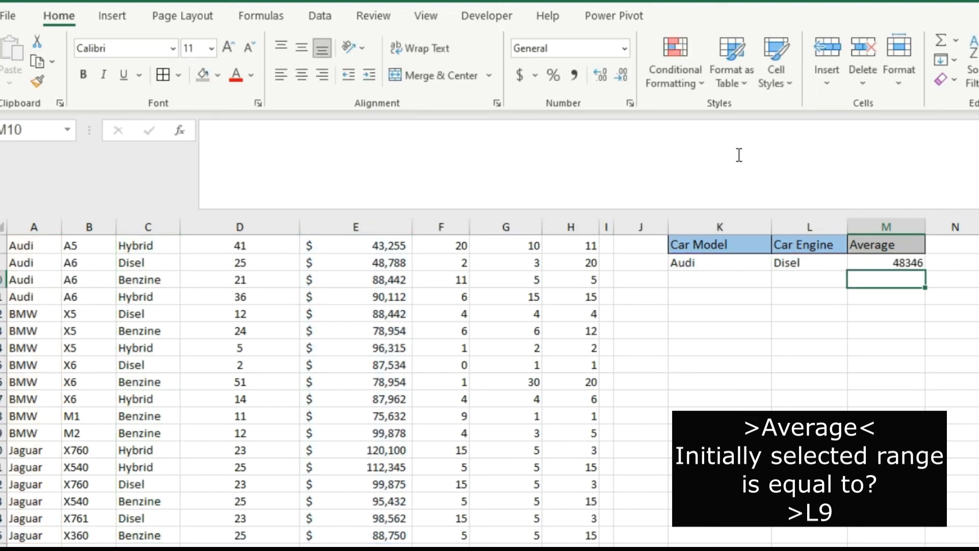
- Choose Benzine as the Car Engine in L9 of the selection table
{"action": "left_click", "coordinate": [833, 261]}
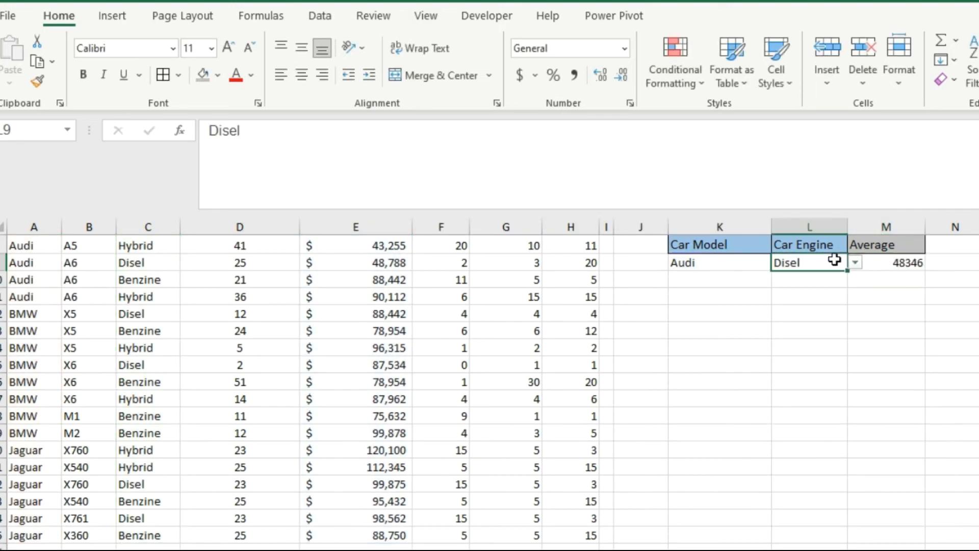
{"action": "scroll", "coordinate": [837, 262], "scroll_direction": "up", "scroll_amount": 3}
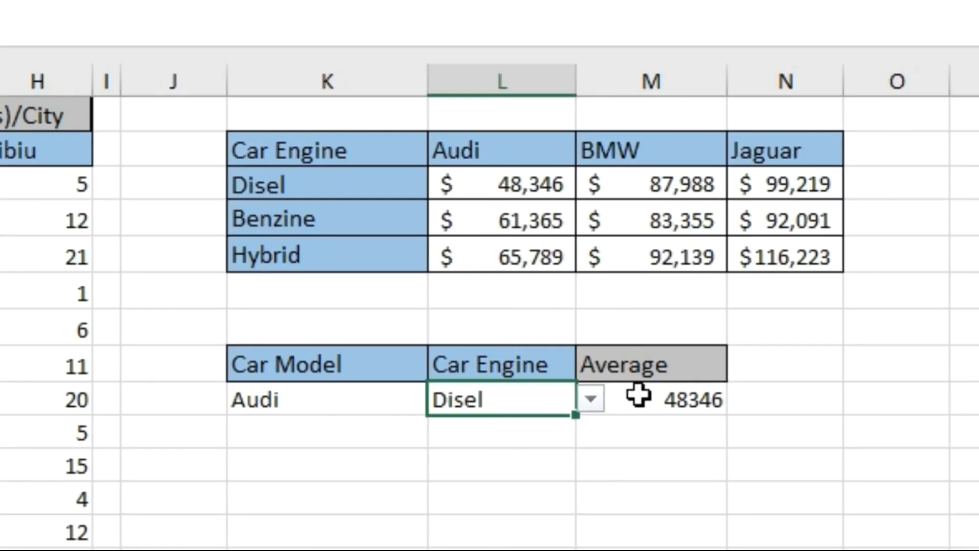
{"action": "left_click", "coordinate": [576, 400]}
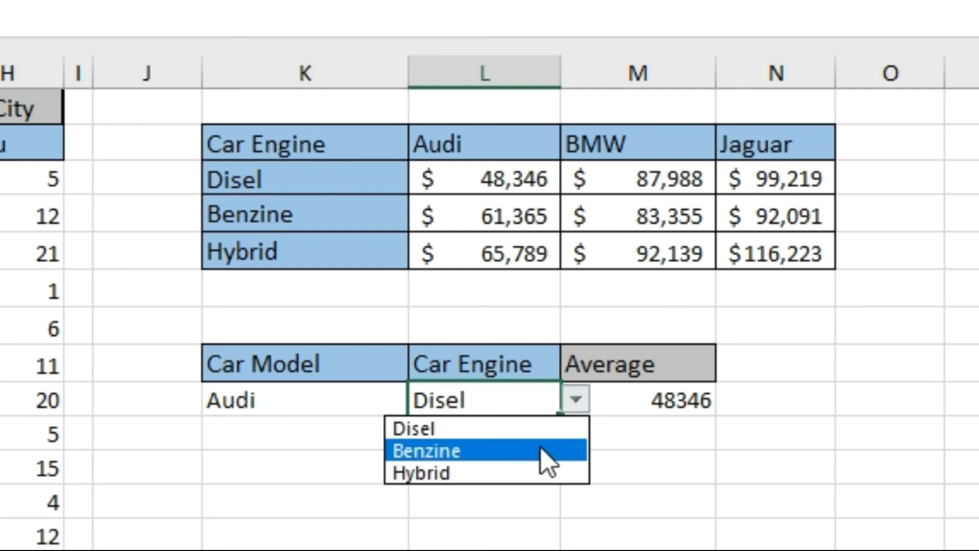
{"action": "left_click", "coordinate": [541, 450]}
- Reduce the average price in M9 to zero decimal places
{"action": "left_click", "coordinate": [678, 407]}
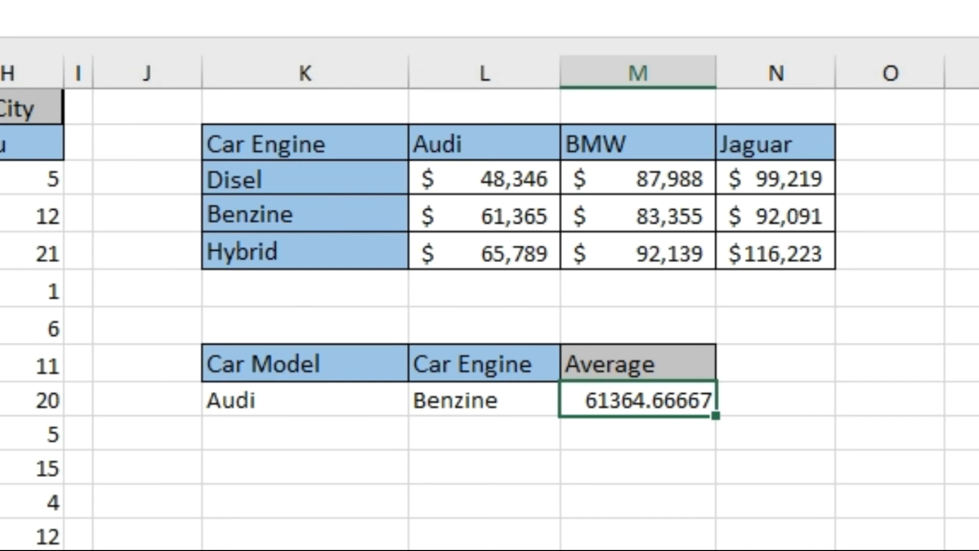
{"action": "key", "text": "alt+h"}
{"action": "key", "text": "9"}
{"action": "key", "text": "alt+h"}
{"action": "key", "text": "9"}
{"action": "key", "text": "alt+h"}
{"action": "key", "text": "9"}
{"action": "key", "text": "alt+h"}
{"action": "key", "text": "9"}
{"action": "key", "text": "alt+h"}
{"action": "key", "text": "9"}
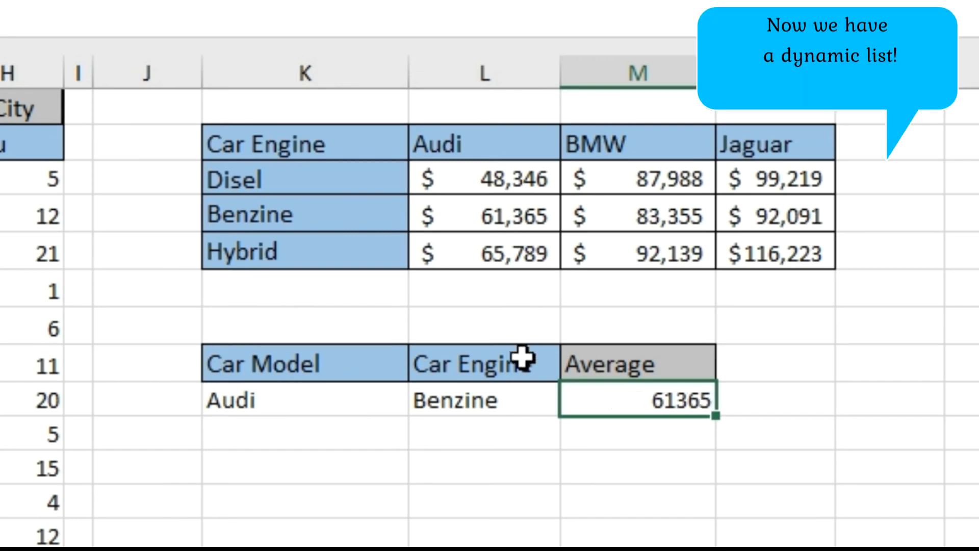
- Switch the Car Engine selection in L9 to Hybrid
{"action": "left_click", "coordinate": [524, 400]}
{"action": "left_click", "coordinate": [576, 400]}
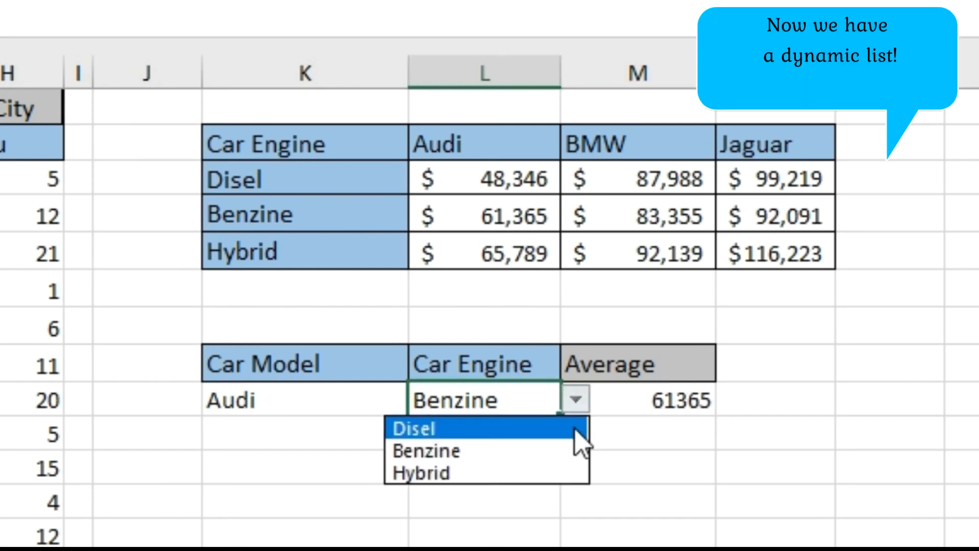
{"action": "left_click", "coordinate": [552, 472]}
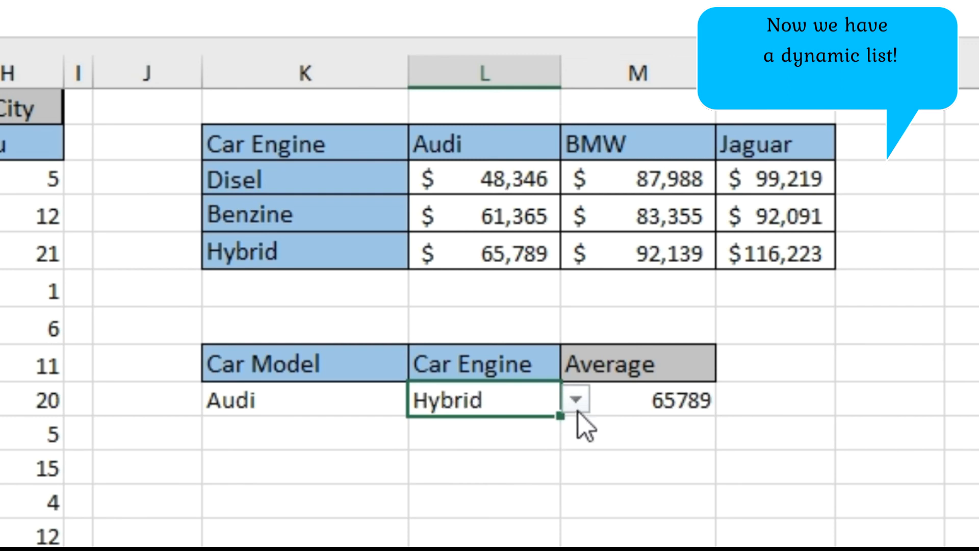
- Change the Car Model selection in K9 to BMW and then to Jaguar
{"action": "left_click", "coordinate": [396, 412]}
{"action": "left_click", "coordinate": [422, 403]}
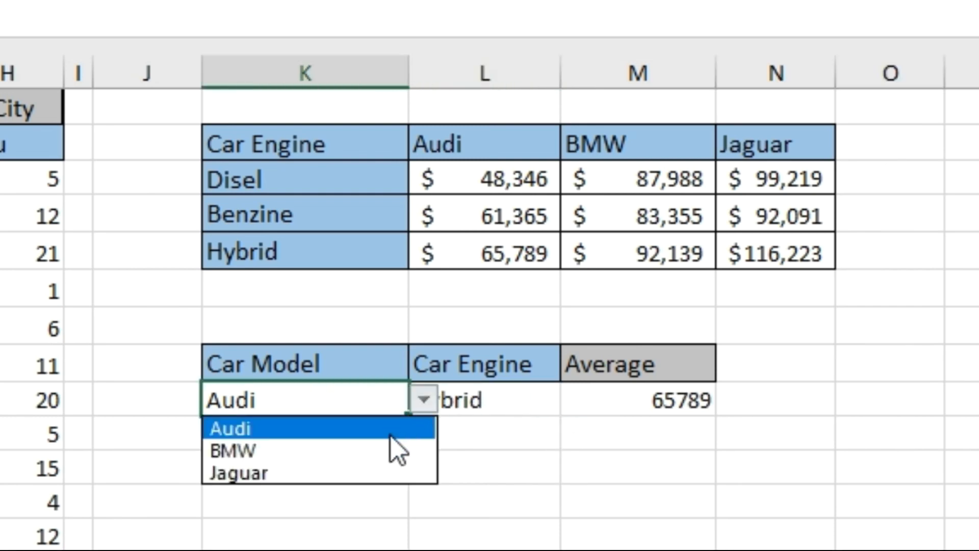
{"action": "left_click", "coordinate": [389, 450]}
{"action": "left_click", "coordinate": [423, 400]}
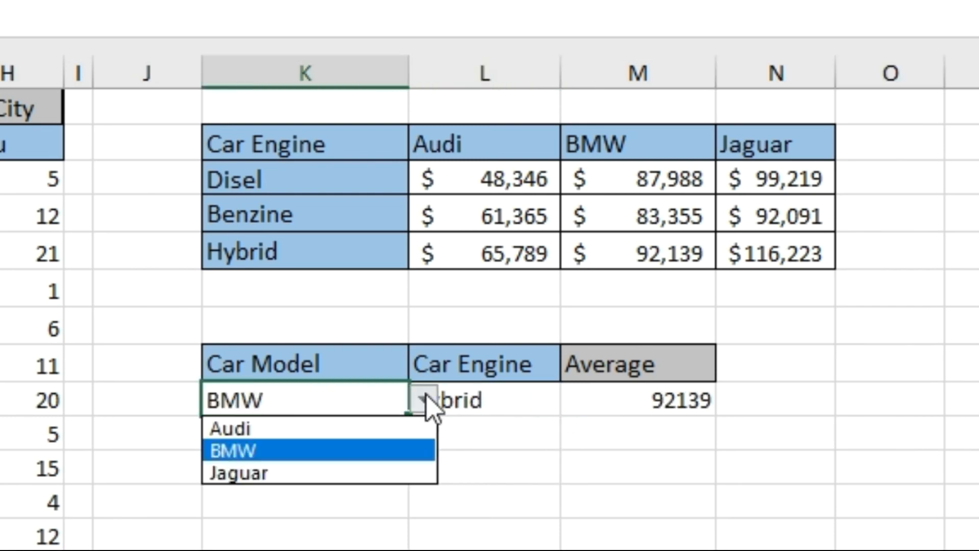
{"action": "left_click", "coordinate": [386, 471]}
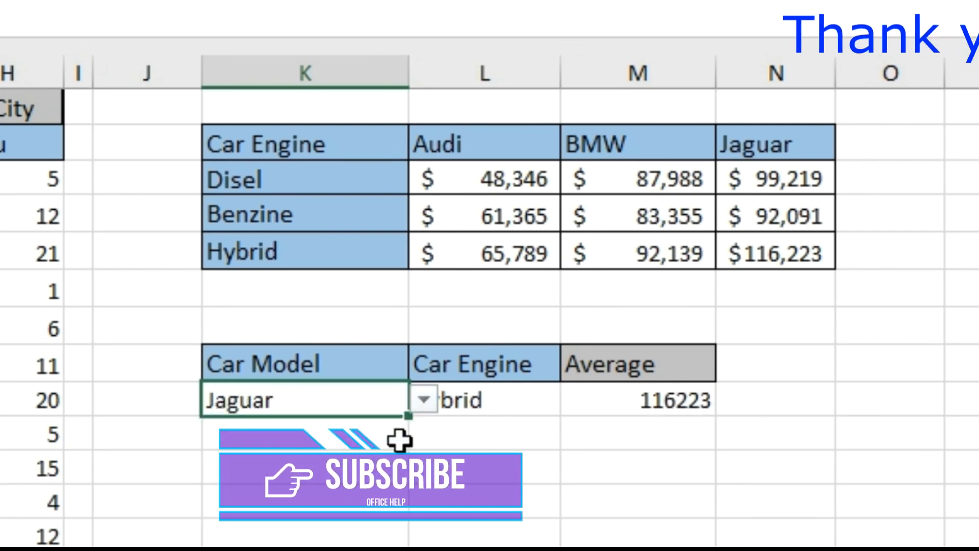
- Change the Car Engine selection in L9 to Disel and then to Benzine for the Jaguar model
{"action": "left_click", "coordinate": [492, 401]}
{"action": "left_click", "coordinate": [569, 406]}
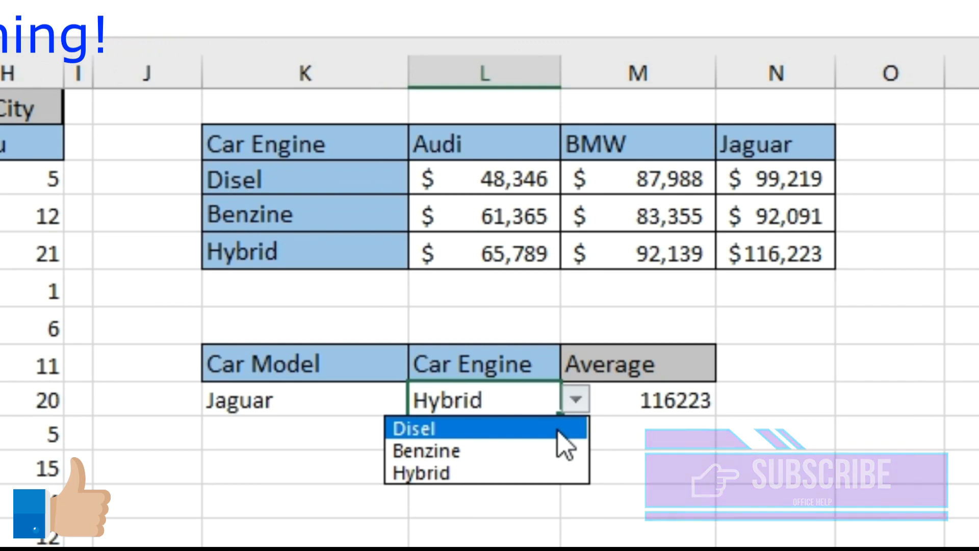
{"action": "left_click", "coordinate": [561, 430]}
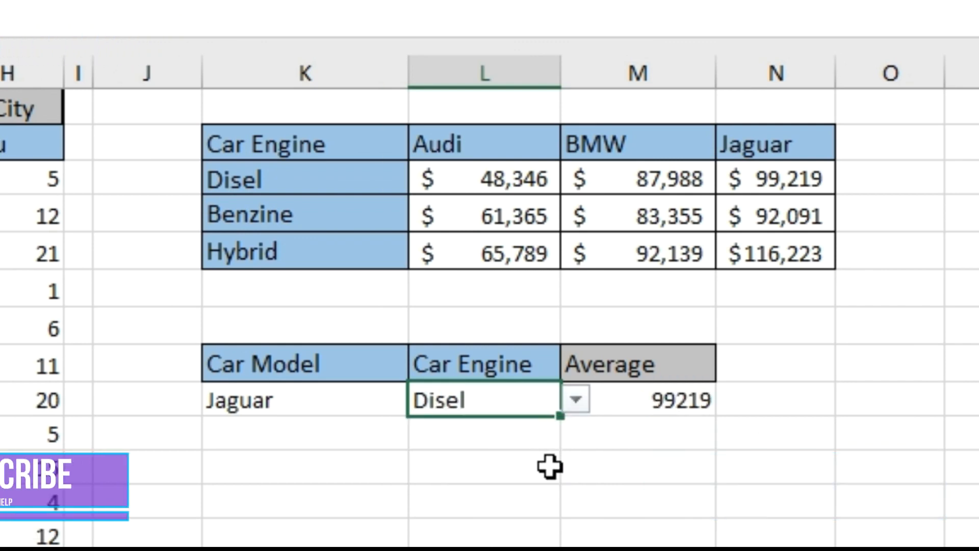
{"action": "left_click", "coordinate": [576, 400]}
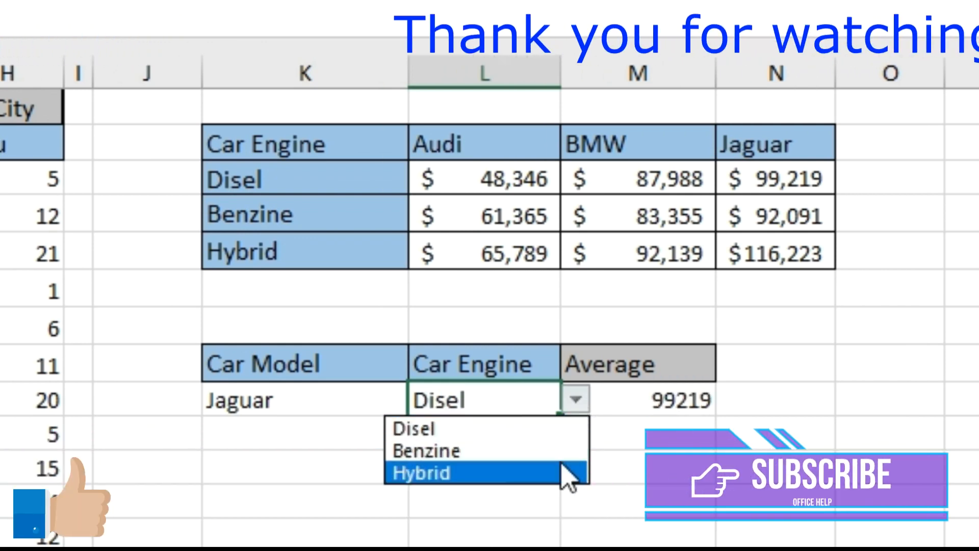
{"action": "left_click", "coordinate": [559, 451]}
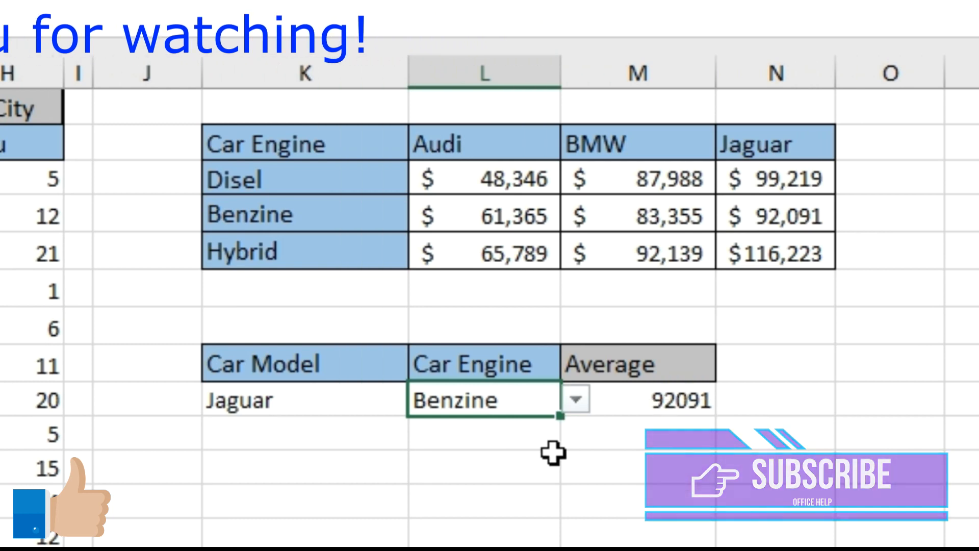
{"action": "left_click", "coordinate": [526, 453]}
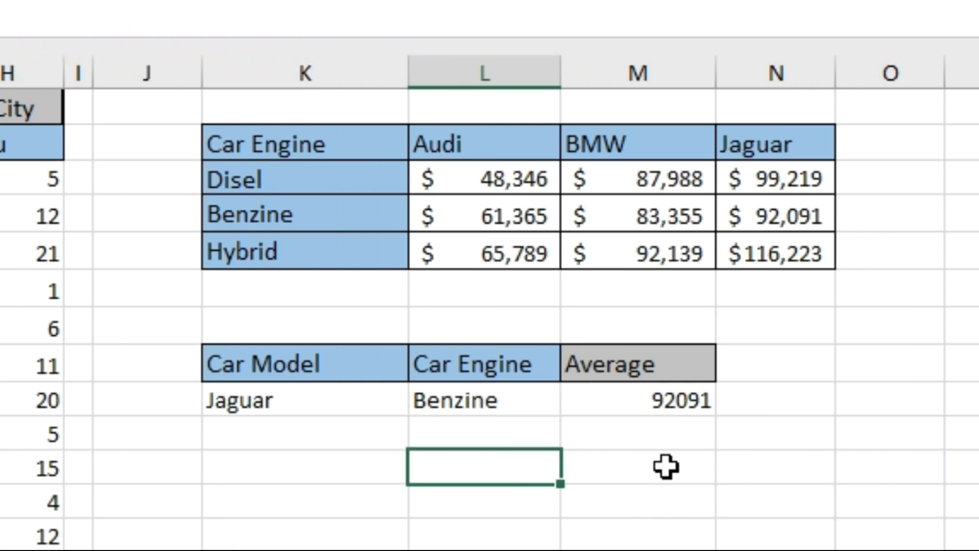